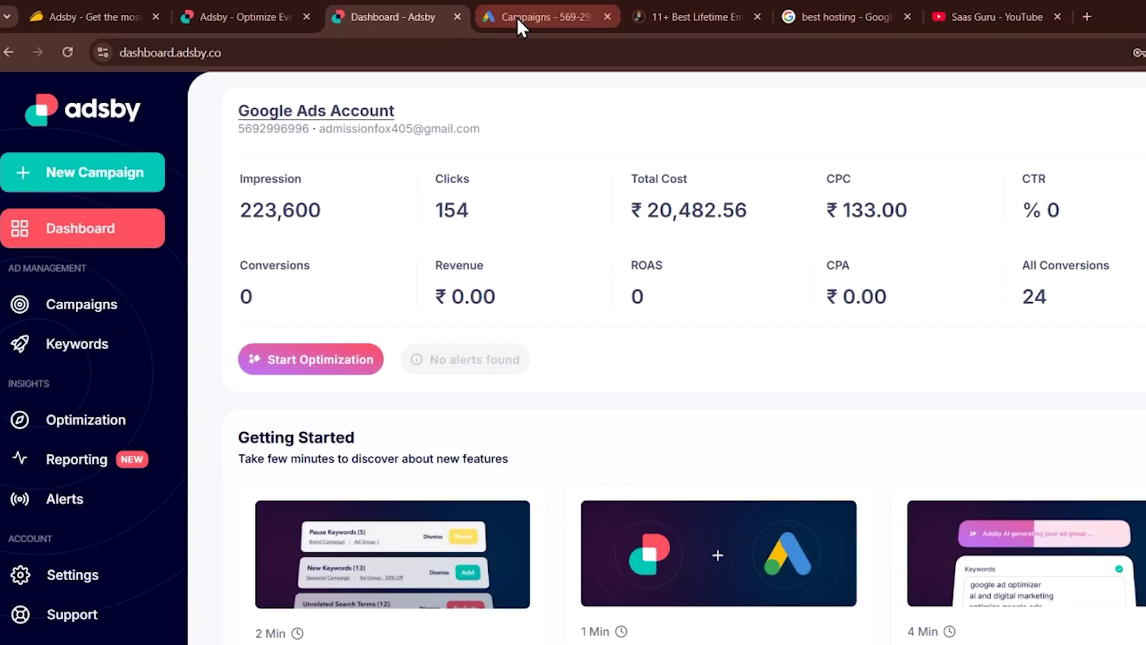
Review the campaign list in Google Ads, then return to the Adsby dashboard.
left_click(479, 15)
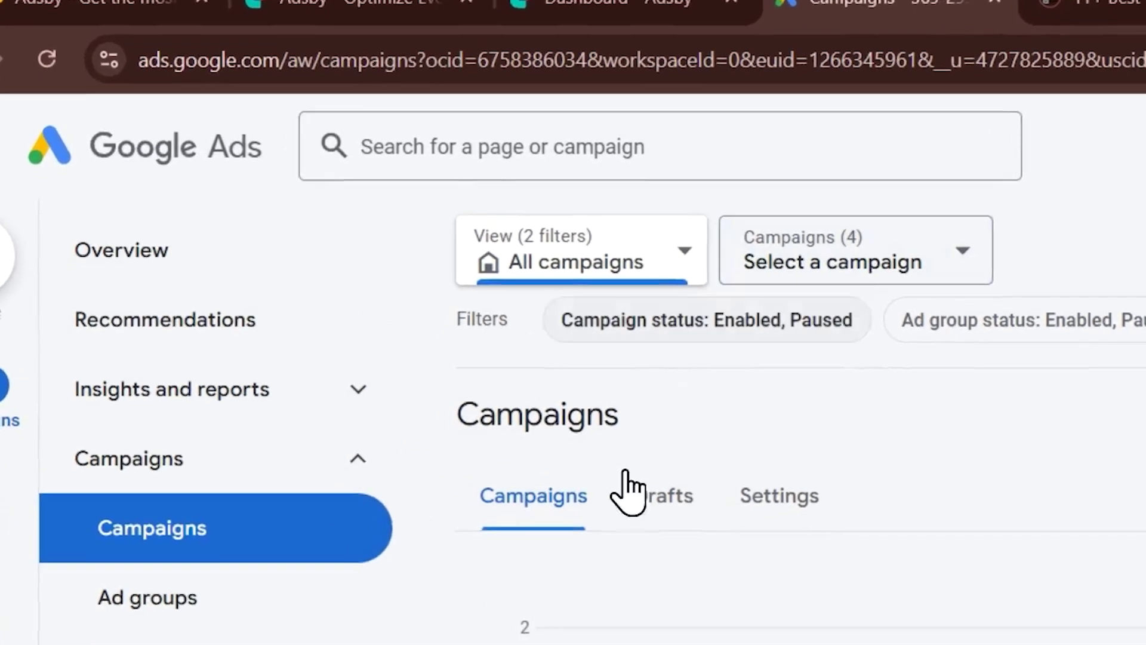
scroll(507, 453, "down", 2)
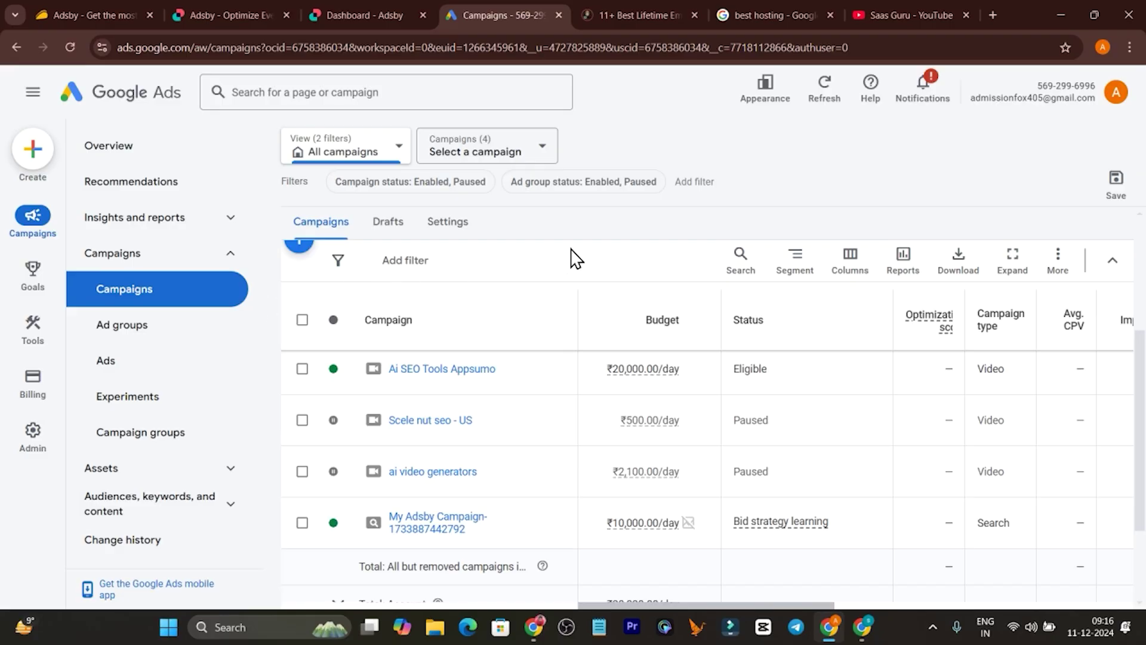
left_click(355, 15)
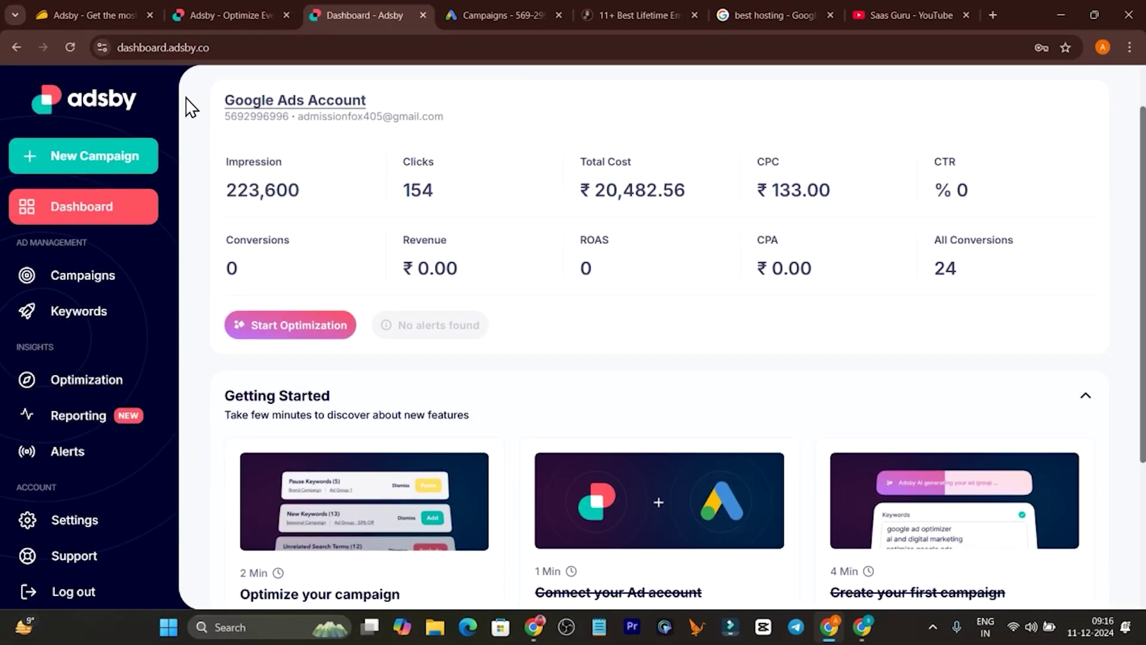
Examine the High ROAS and AI feature sections on the Adsby website, highlighting the phrase about maximizing return on ad spend.
left_click(228, 18)
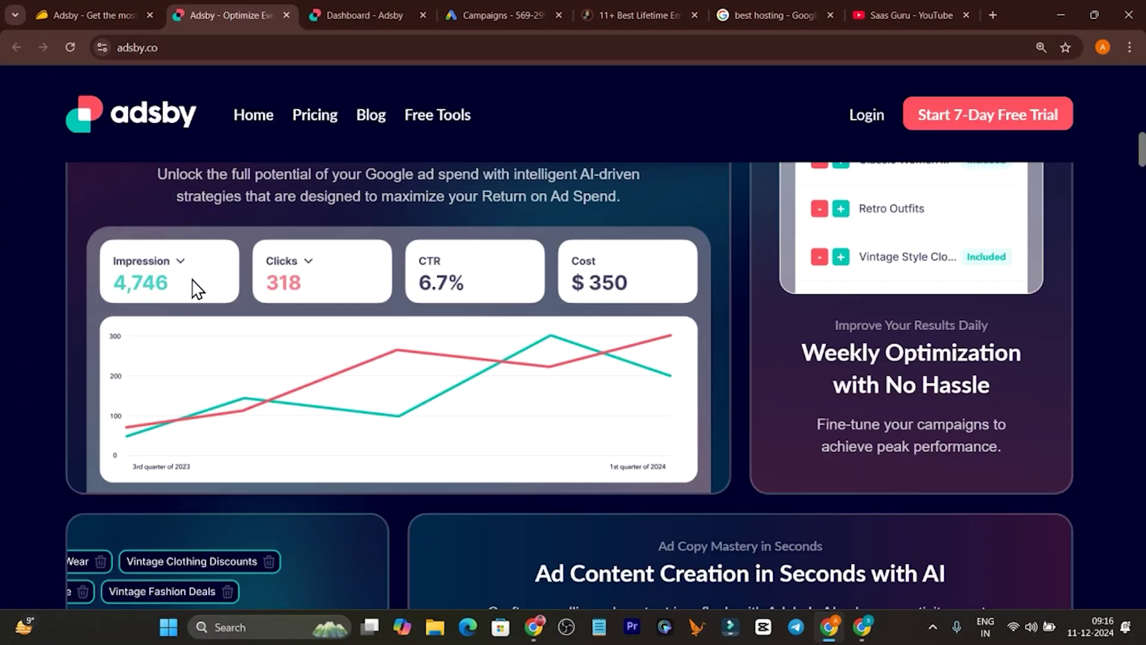
scroll(195, 287, "down", 3)
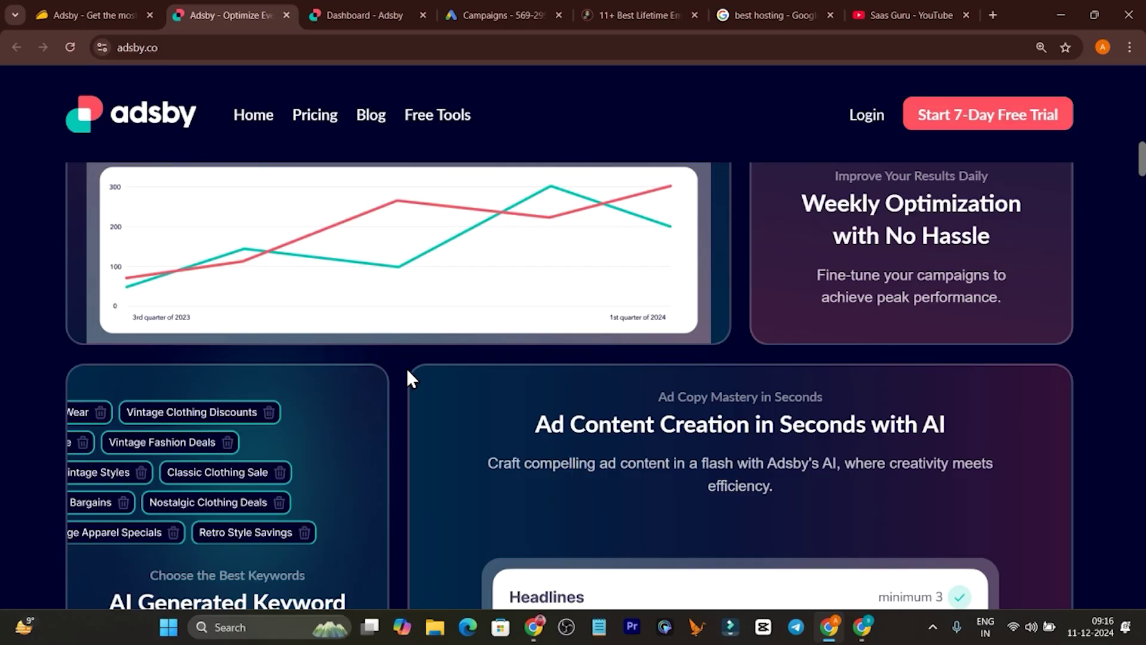
scroll(408, 373, "up", 4)
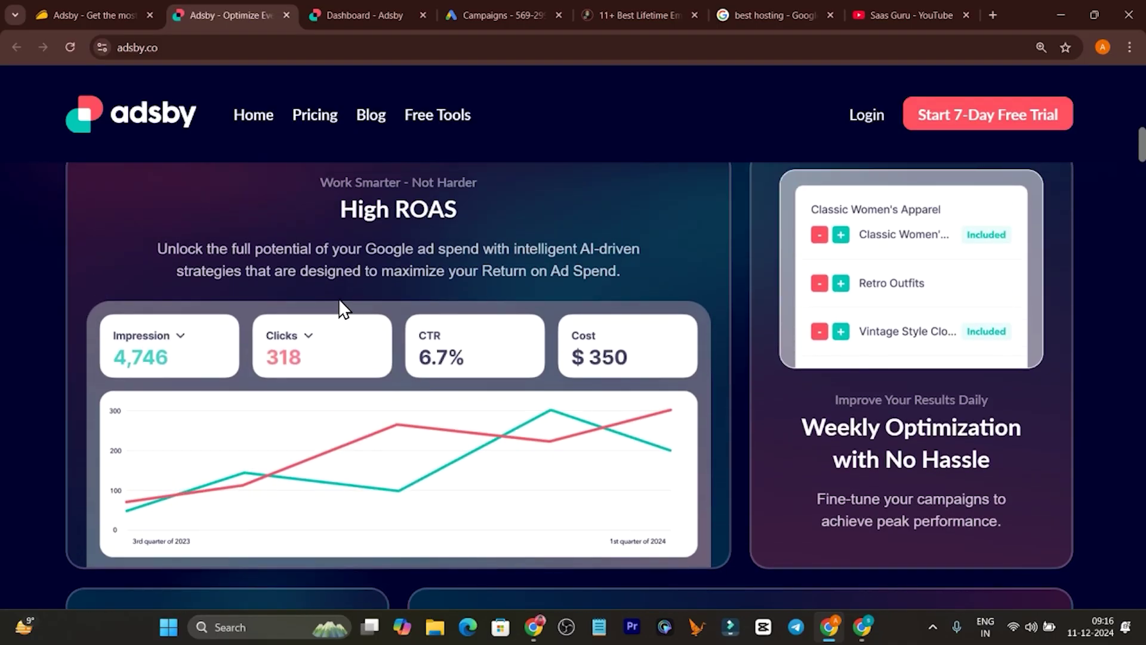
scroll(334, 358, "down", 8)
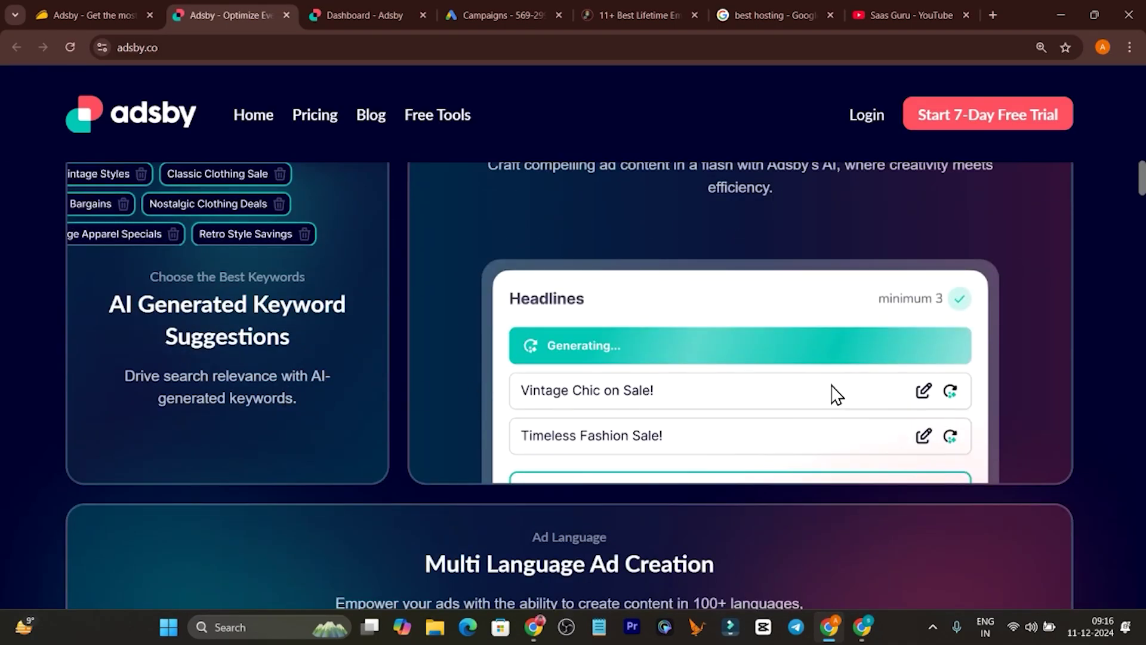
scroll(831, 384, "up", 7)
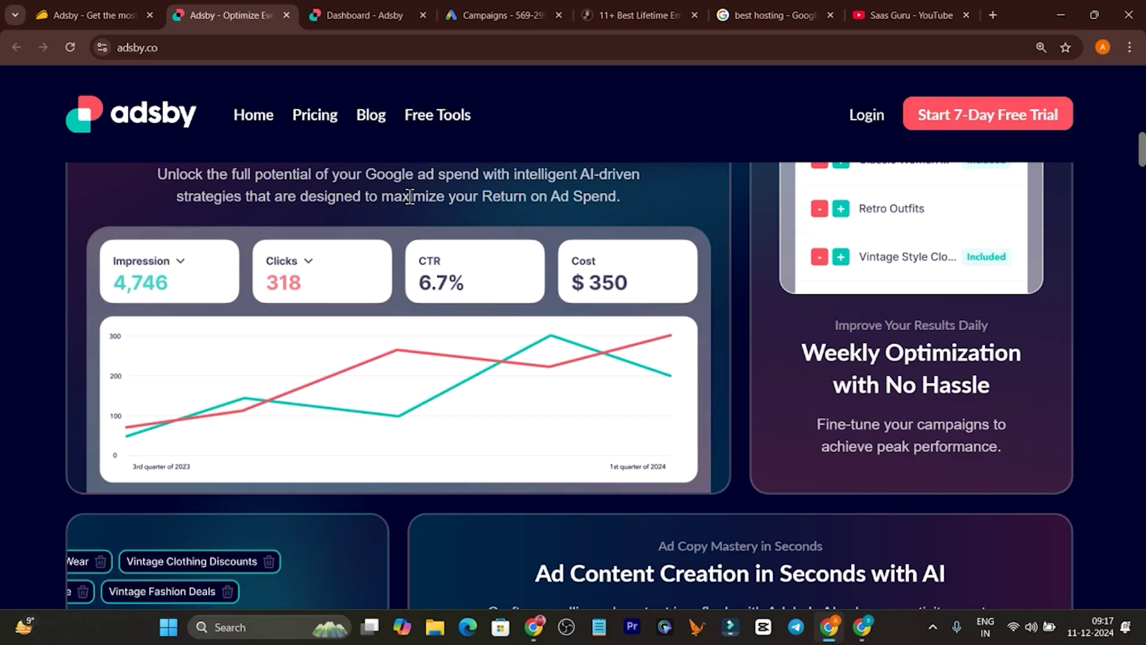
left_click_drag(410, 196, 579, 203)
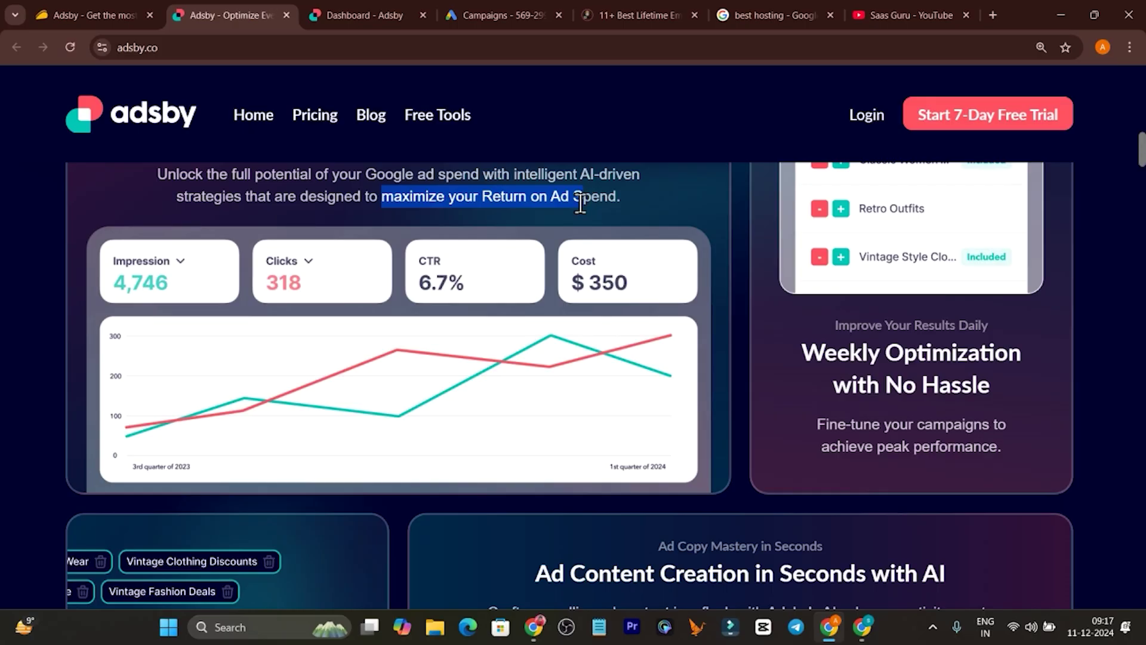
left_click(514, 213)
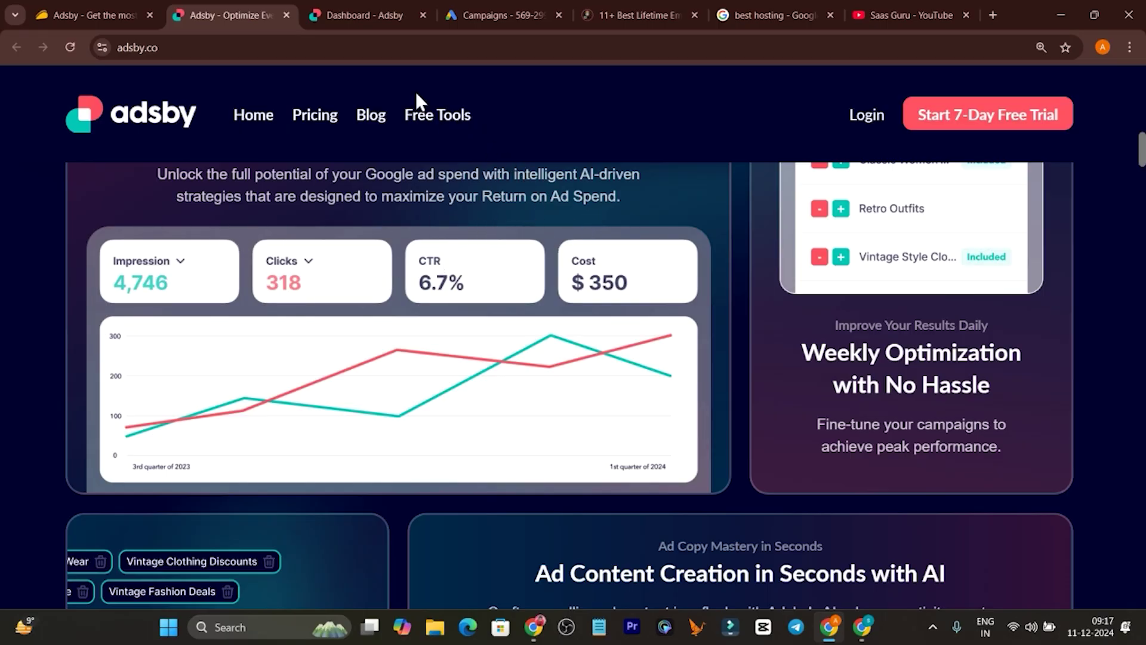
View the Adsby dashboard metrics, then look at the sponsored listings in the Google results for "best hosting".
left_click(362, 17)
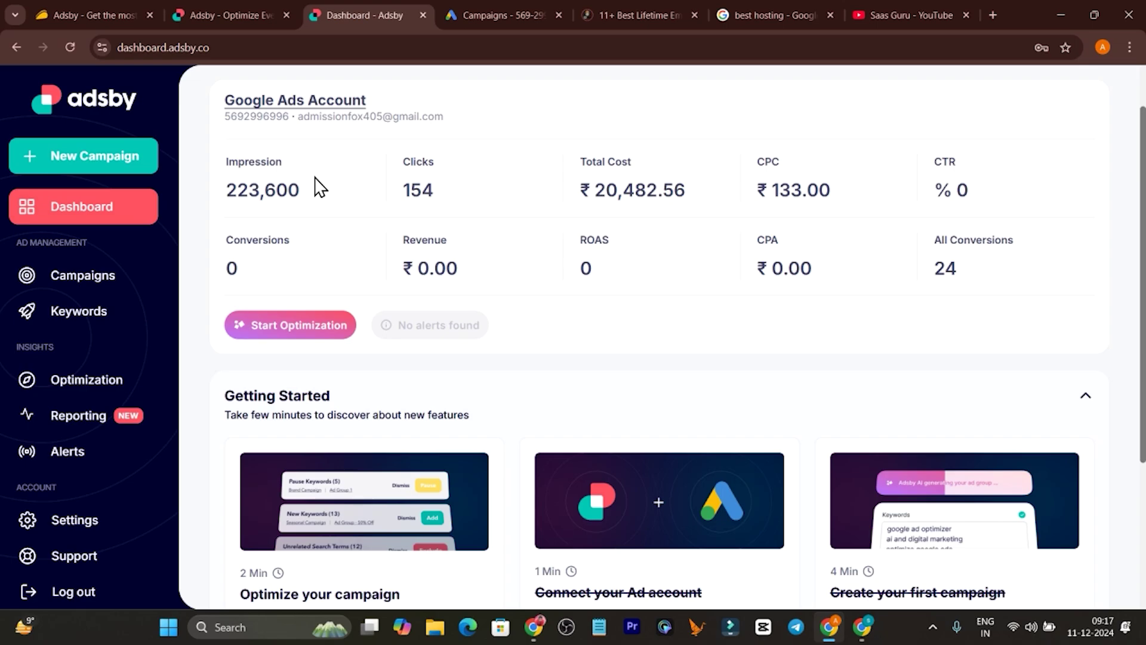
left_click(755, 15)
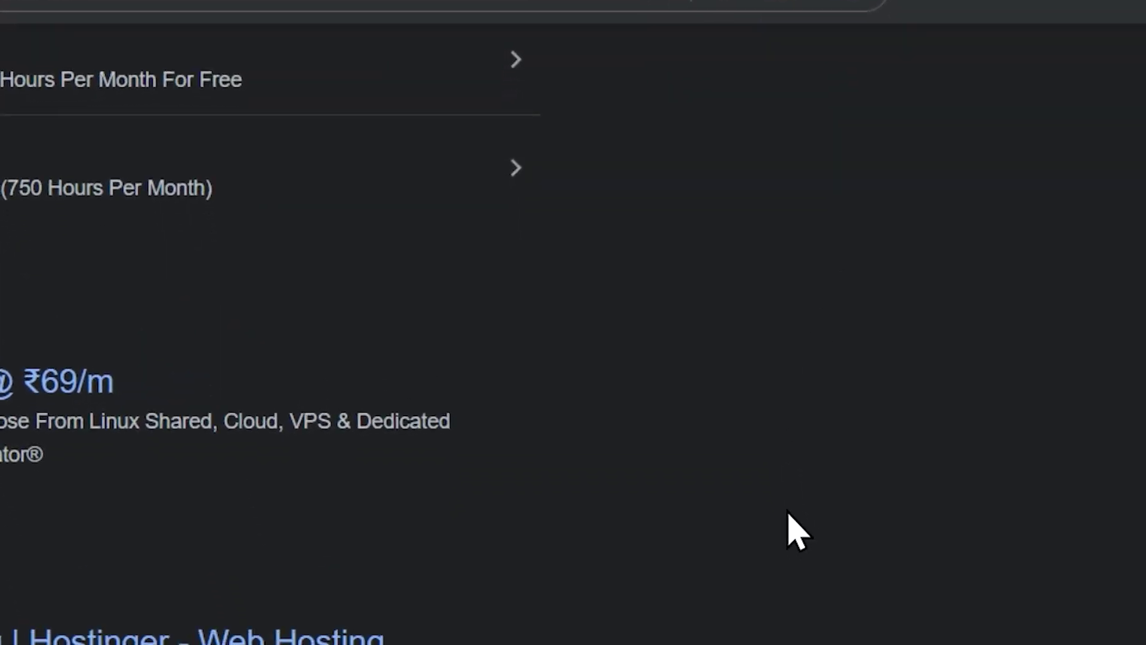
scroll(796, 507, "up", 5)
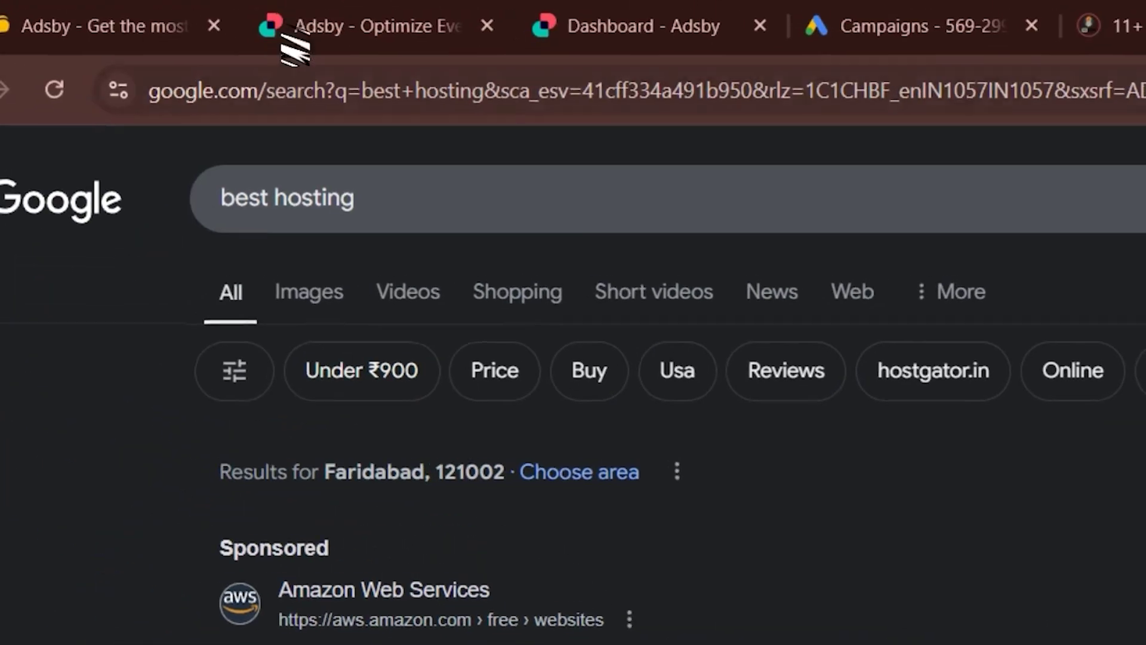
Return to the Adsby website and read its sections on weekly optimization, AI keyword suggestions, ad content creation and multi-language ads.
left_click(283, 28)
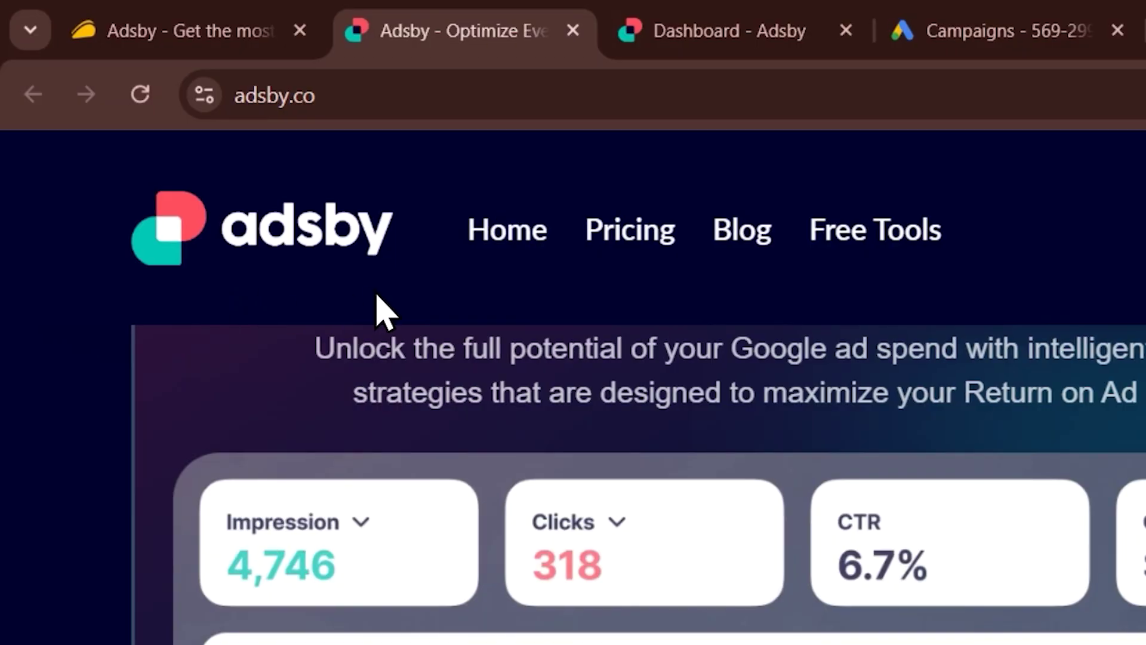
scroll(377, 230, "down", 10)
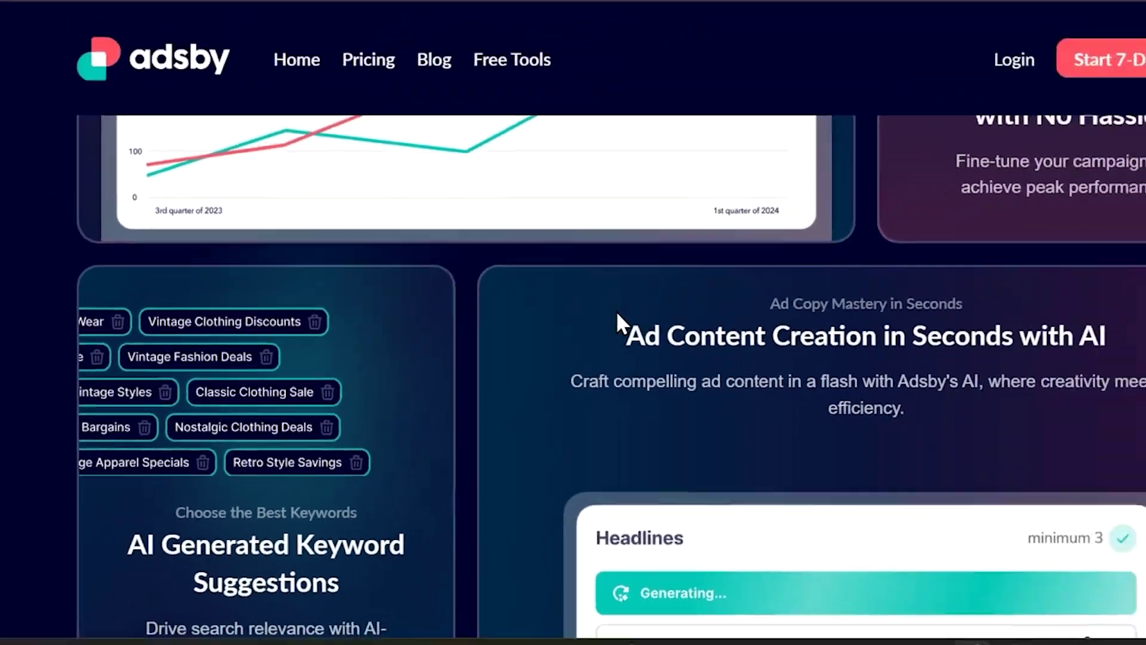
scroll(616, 310, "up", 6)
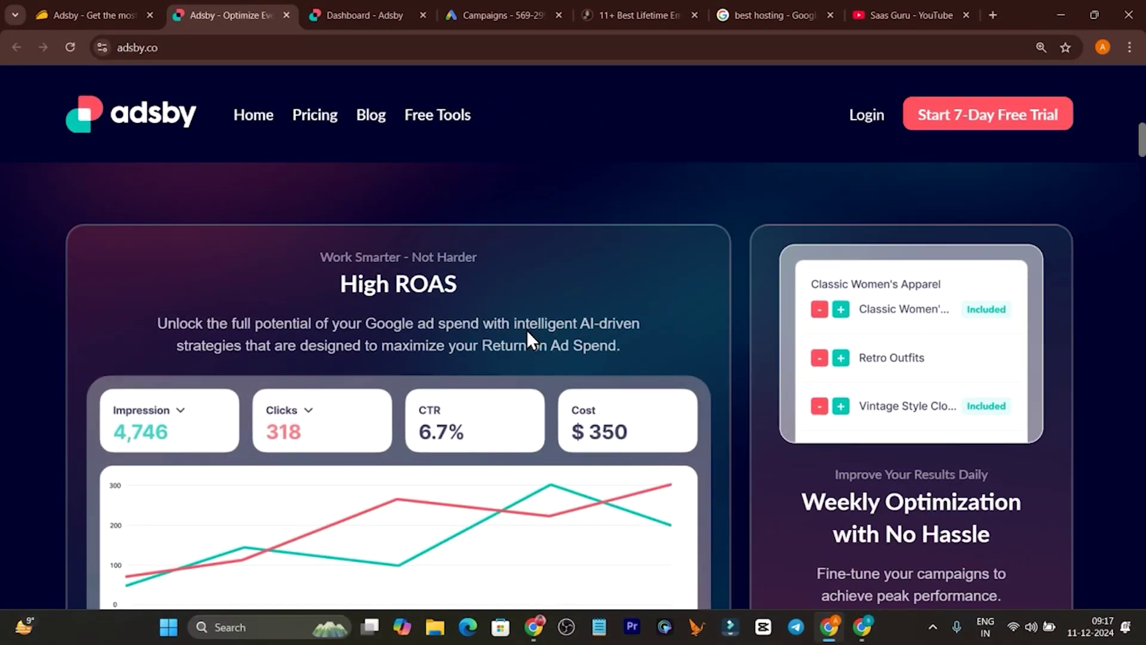
scroll(544, 331, "down", 8)
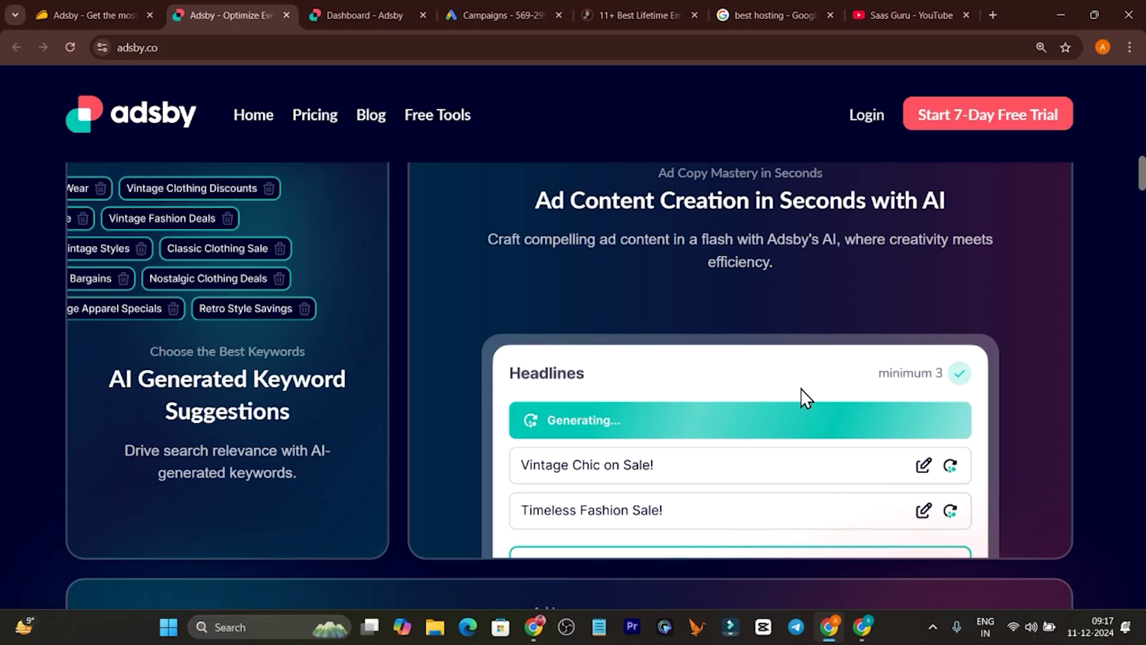
scroll(794, 376, "down", 3)
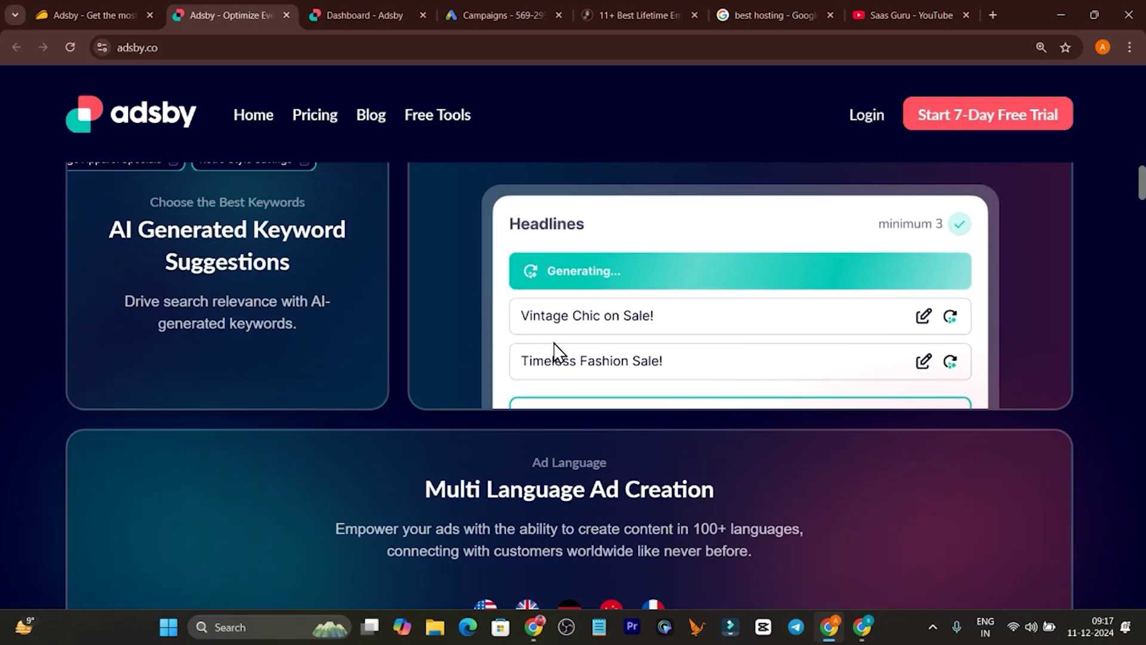
scroll(827, 386, "up", 2)
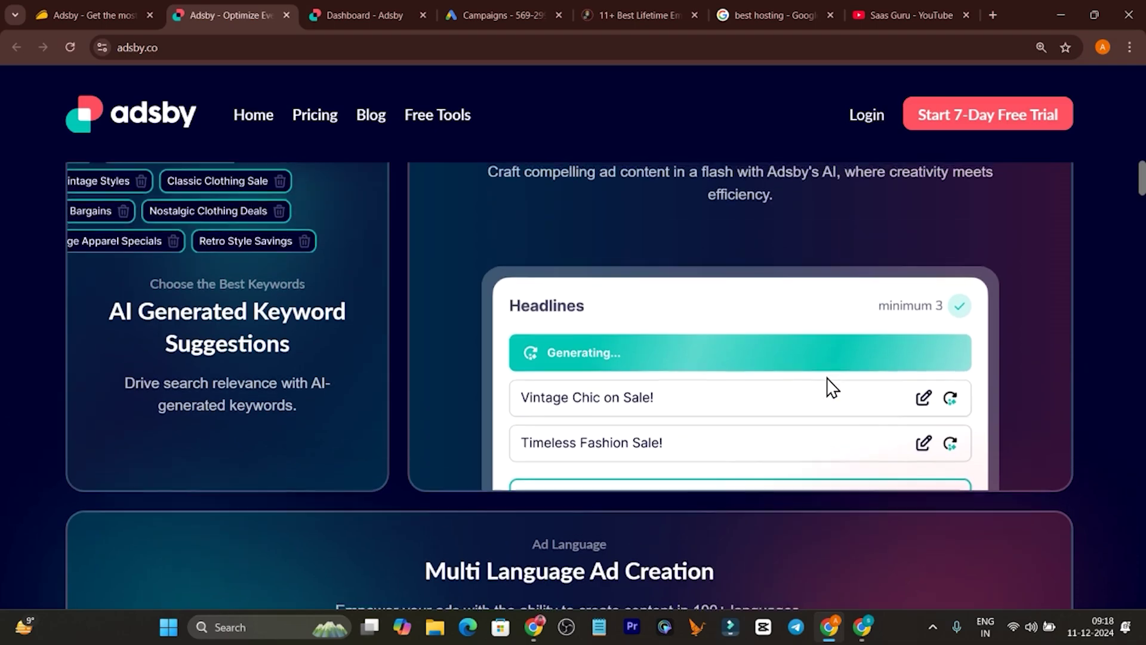
scroll(828, 378, "up", 8)
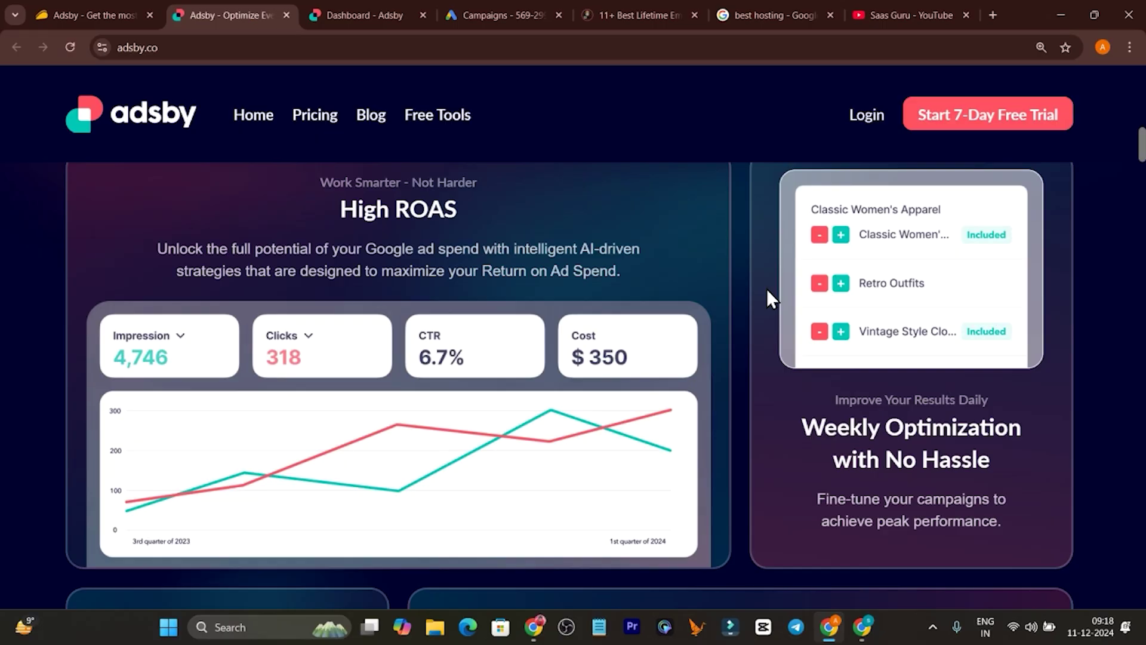
Open the Adsby website's pricing page and show the plan prices for monthly billing.
left_click(388, 12)
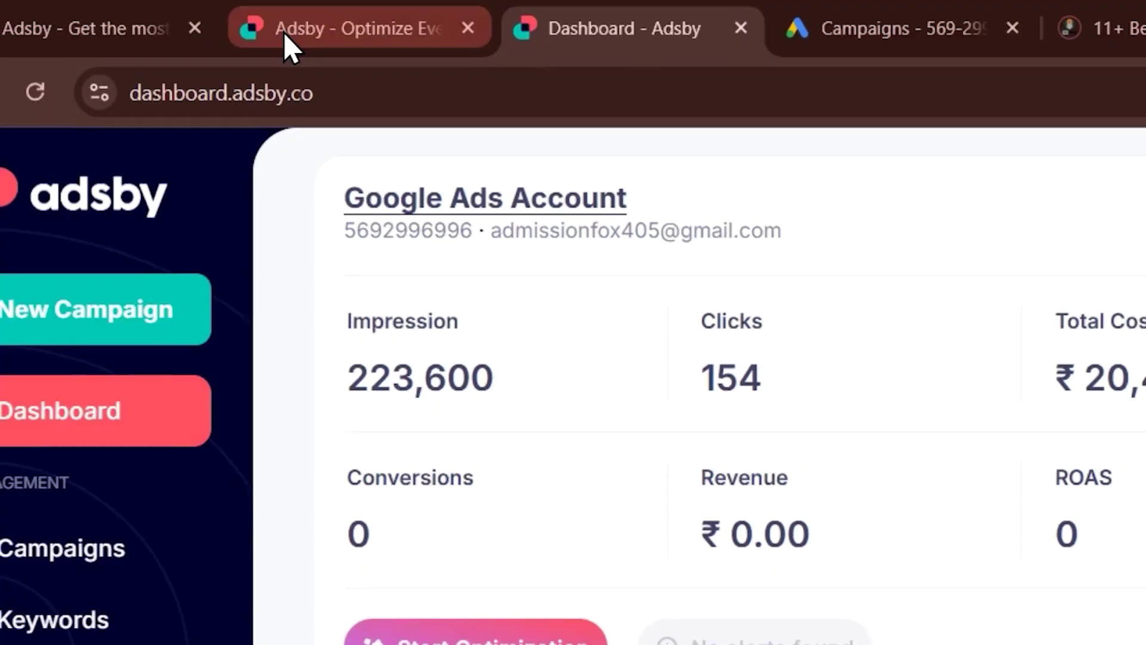
left_click(284, 32)
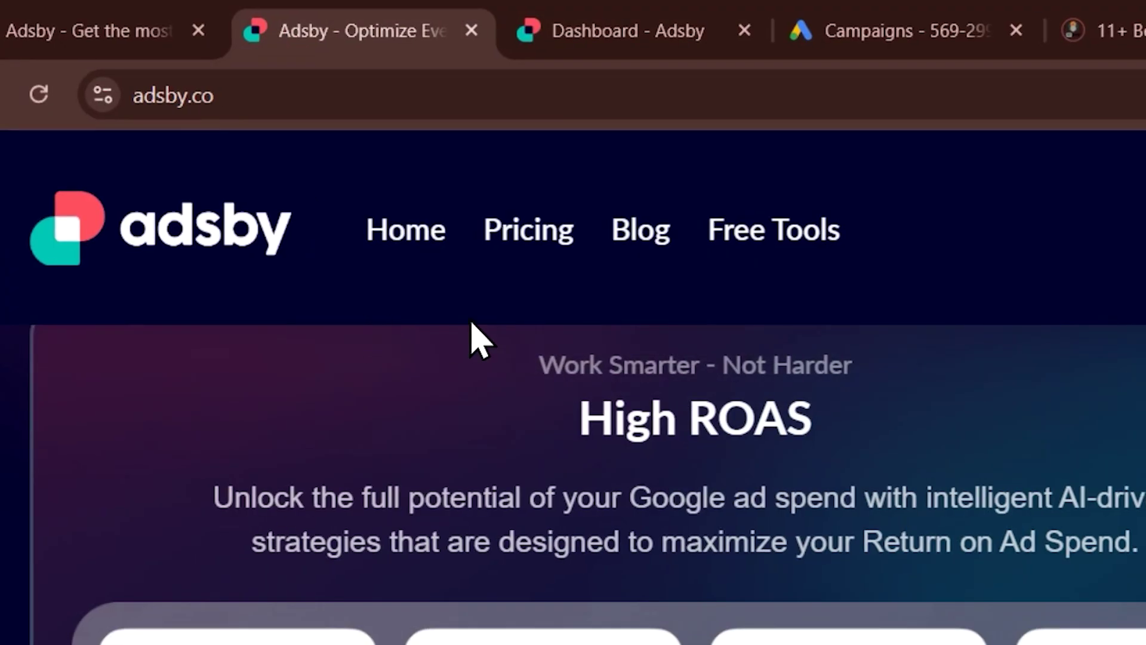
left_click(514, 234)
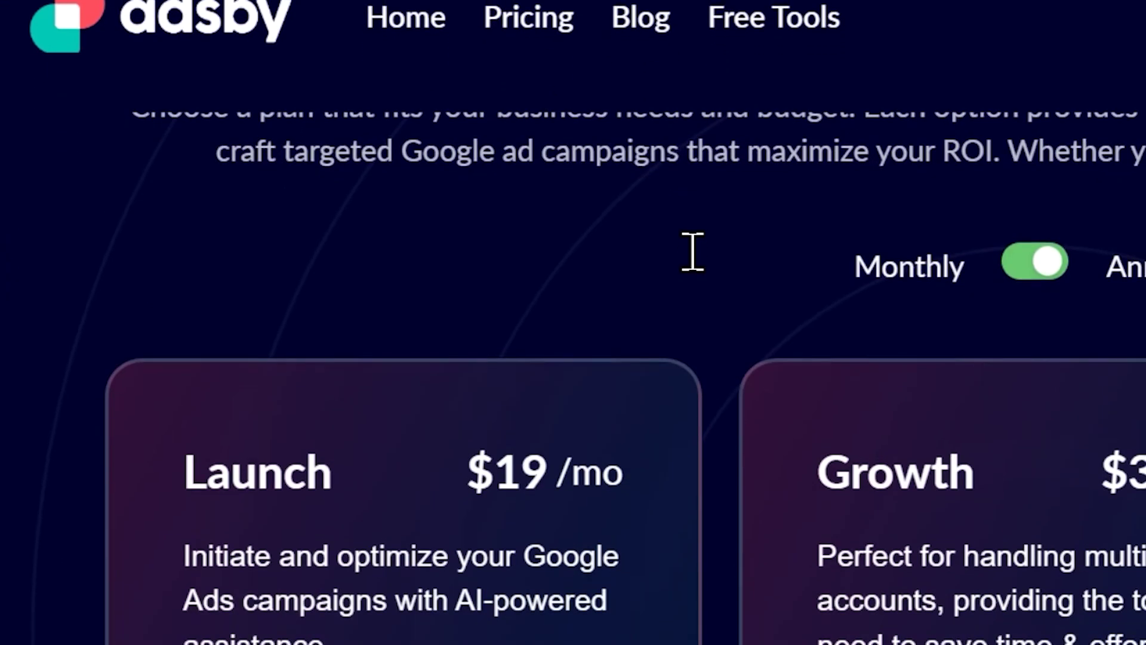
scroll(344, 385, "down", 1)
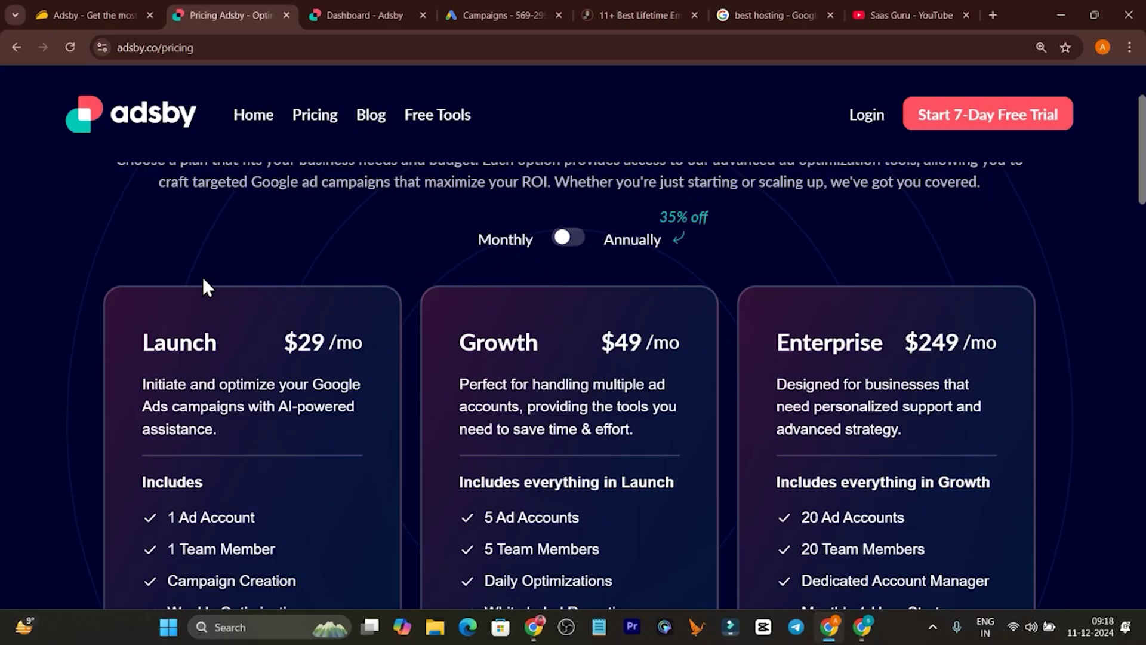
Compare Adsby's pricing with its AppSumo lifetime deal and read the deal's summary, highlighting "Google Ad accounts".
left_click(78, 22)
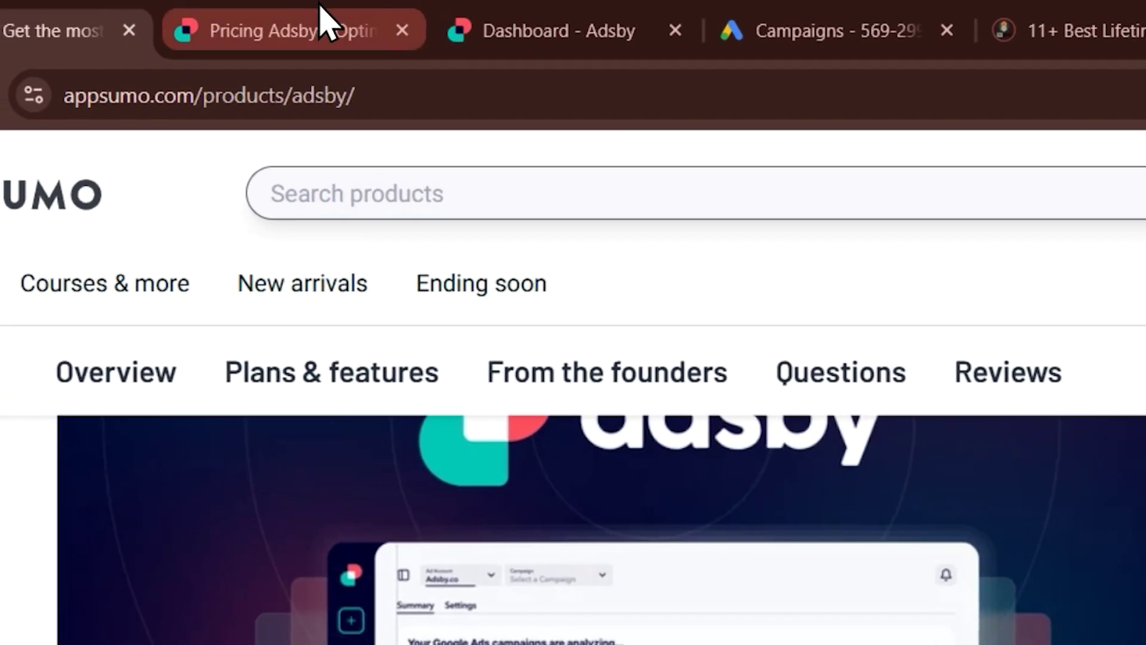
left_click(320, 21)
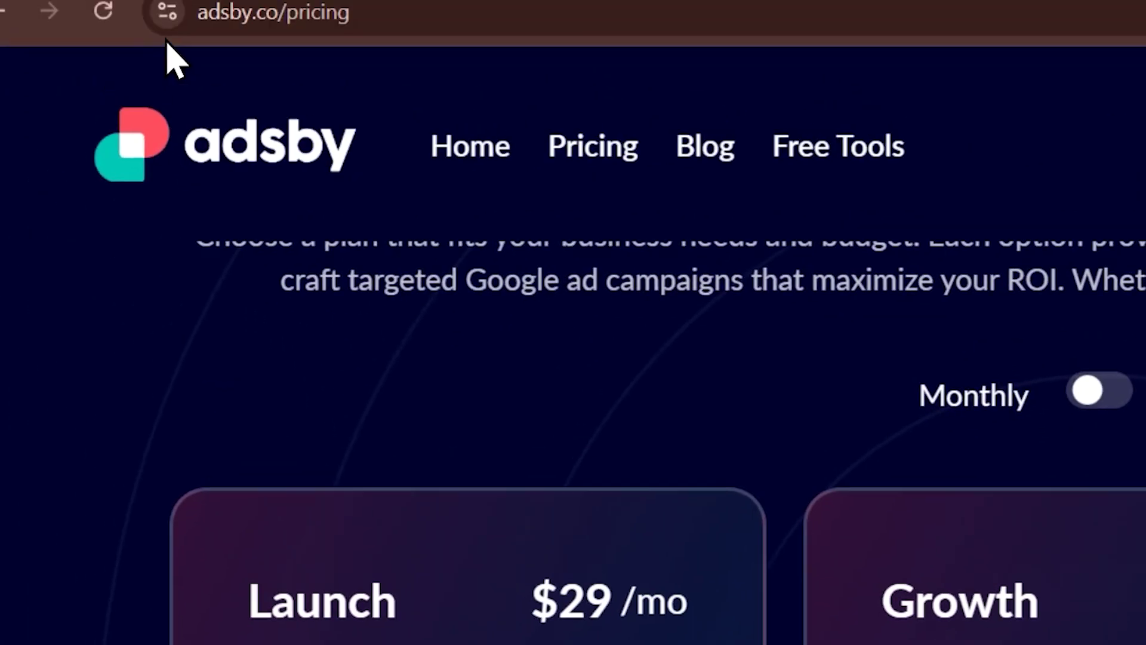
left_click(205, 33)
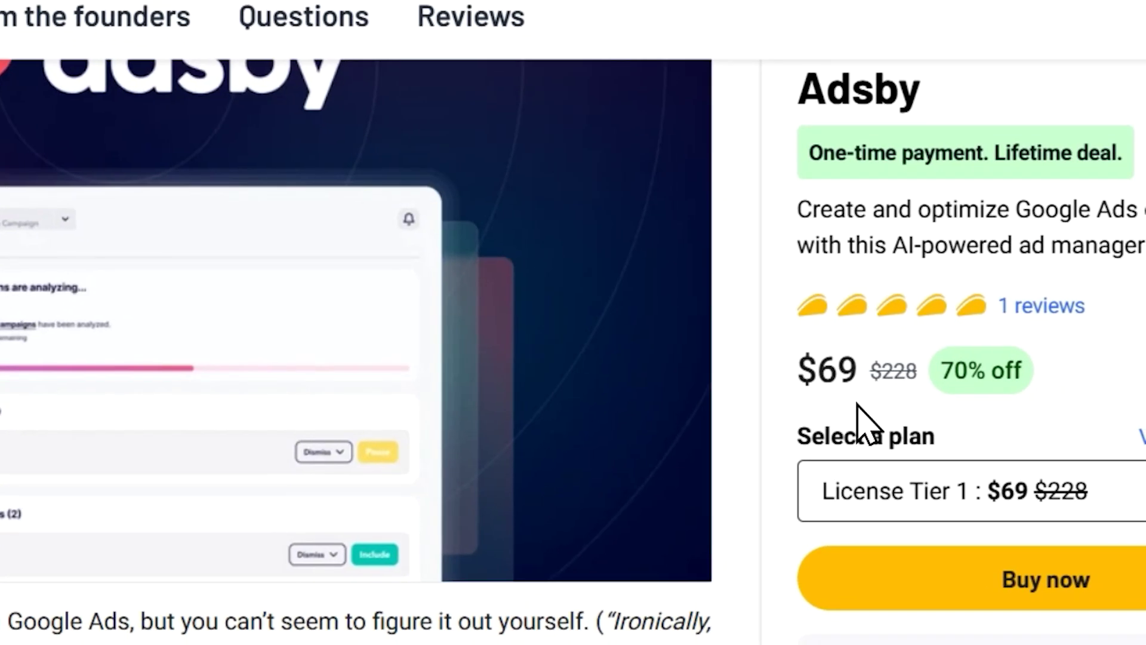
scroll(775, 294, "down", 5)
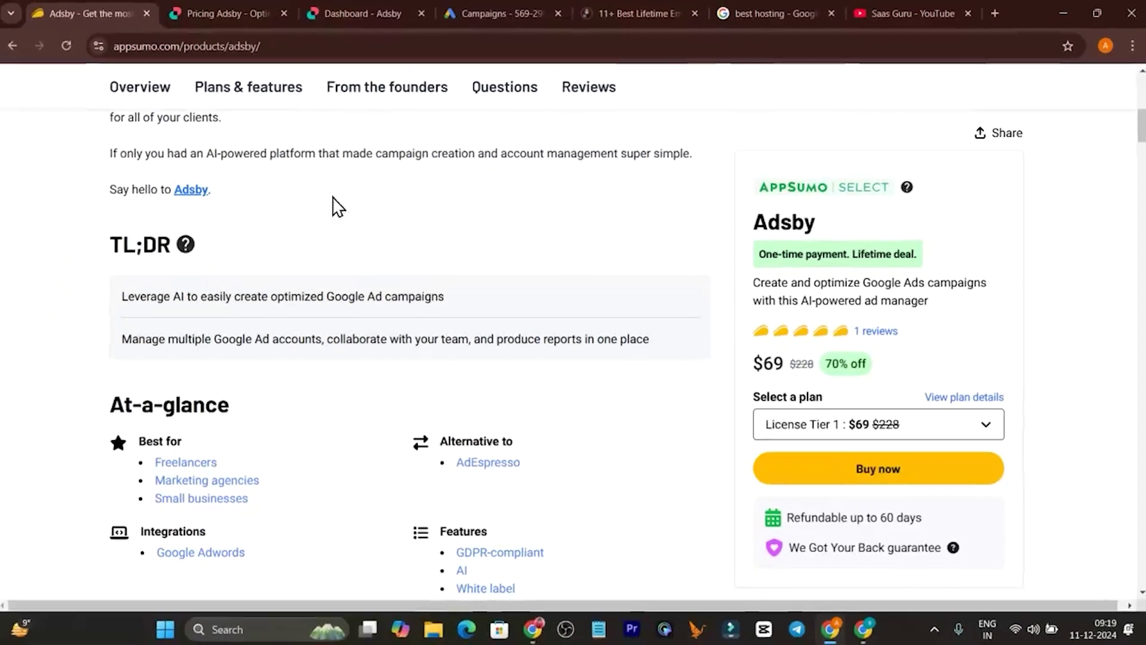
scroll(386, 207, "down", 3)
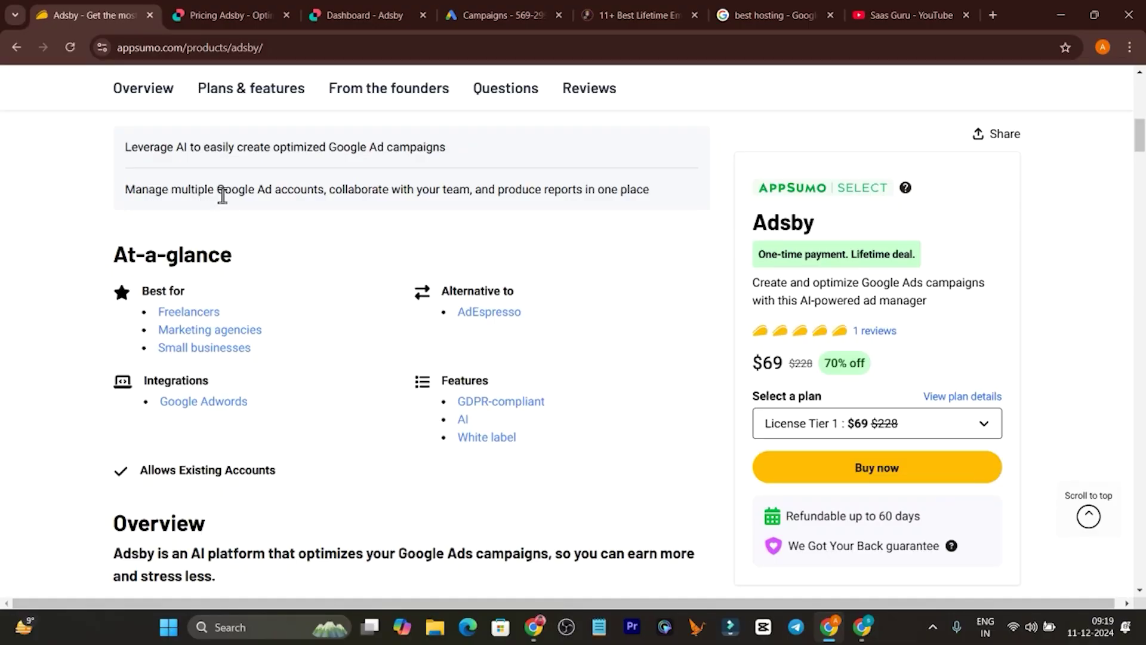
left_click_drag(245, 190, 326, 191)
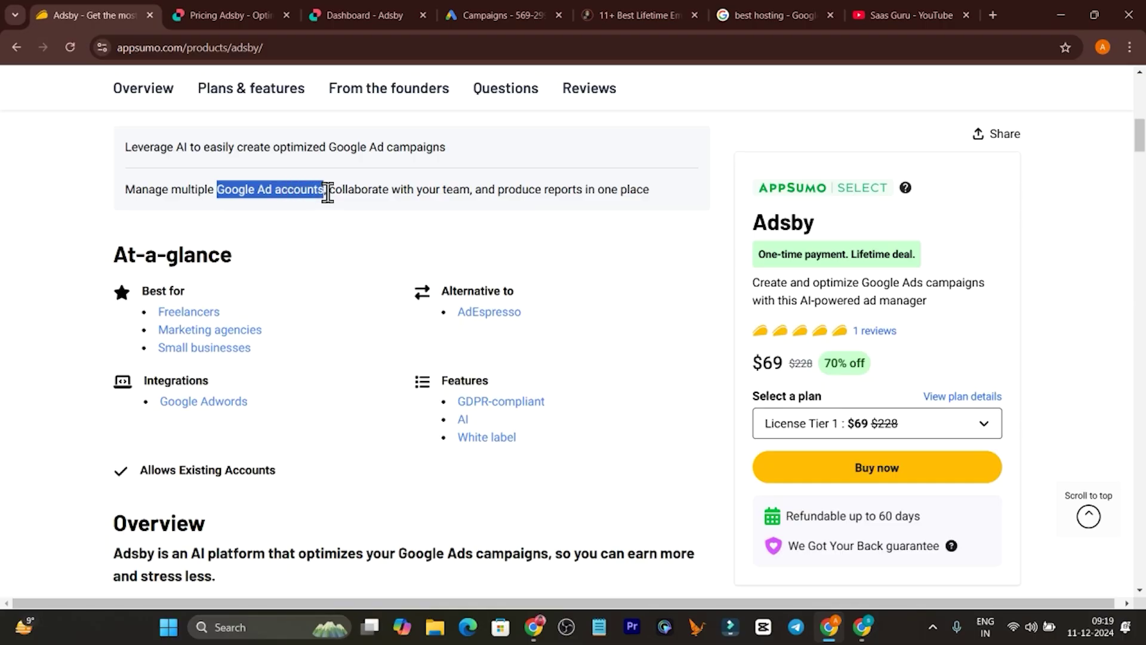
left_click(327, 190)
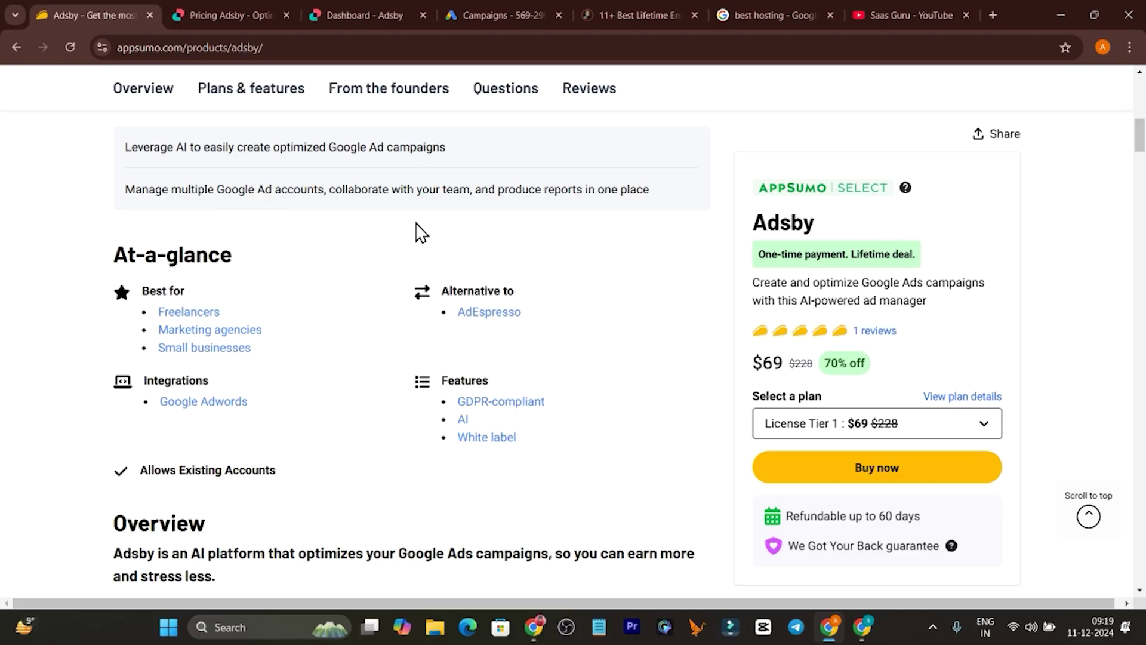
Glance at the Adsby dashboard, then examine the plans, features and license tiers on the AppSumo deal page.
left_click(335, 16)
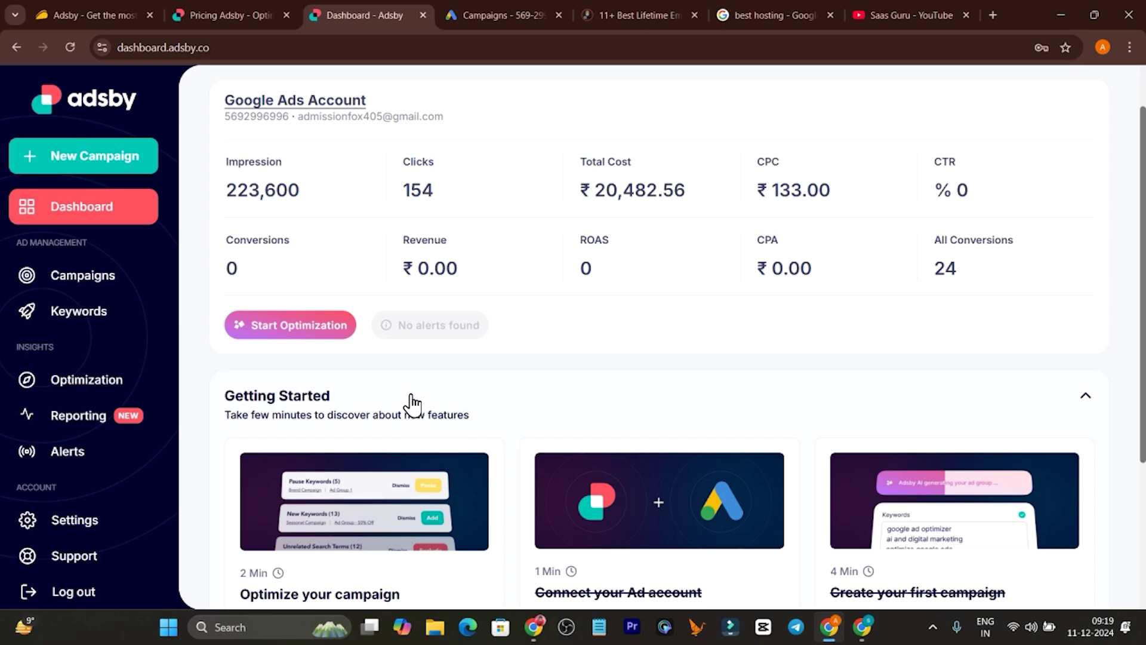
left_click(87, 14)
scroll(253, 167, "down", 5)
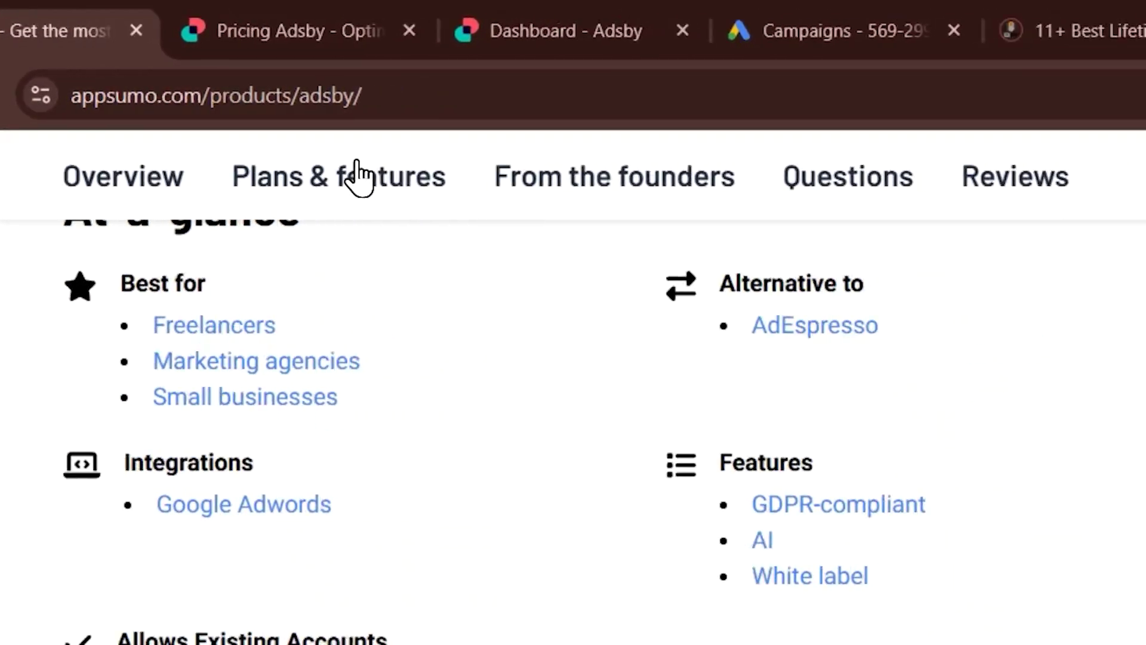
scroll(300, 172, "down", 10)
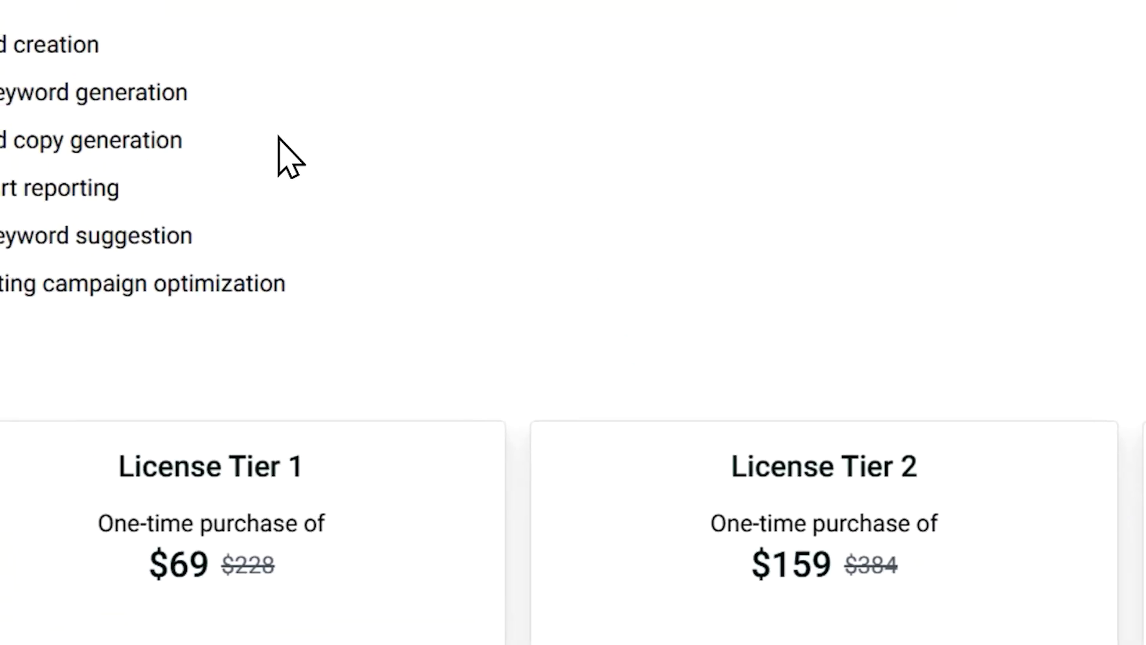
scroll(280, 149, "up", 8)
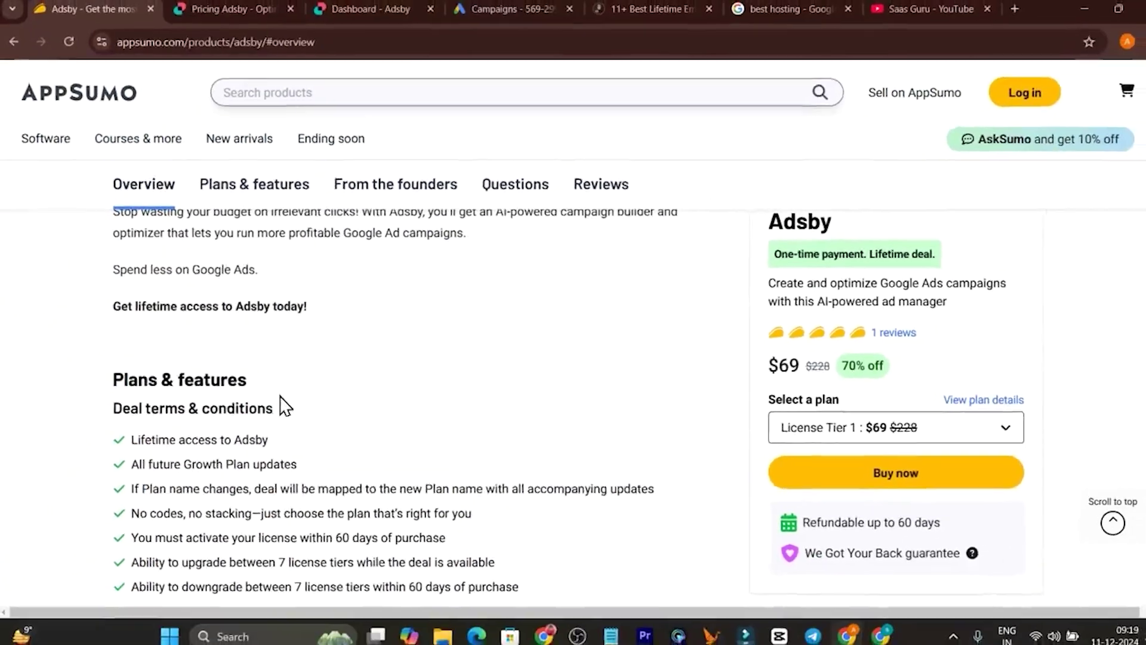
Examine the AppSumo deal terms and license tiers, highlighting lifetime access and Tier 1's connected ad account and monthly ad spend limits.
left_click_drag(312, 444, 118, 447)
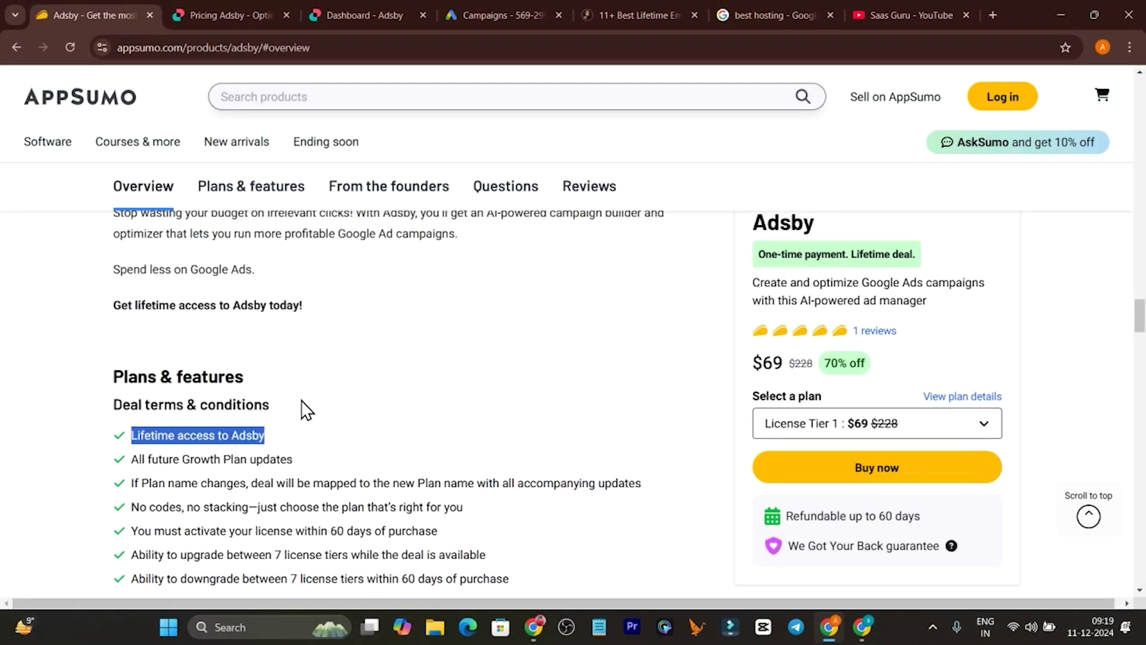
scroll(307, 413, "down", 6)
scroll(369, 394, "down", 4)
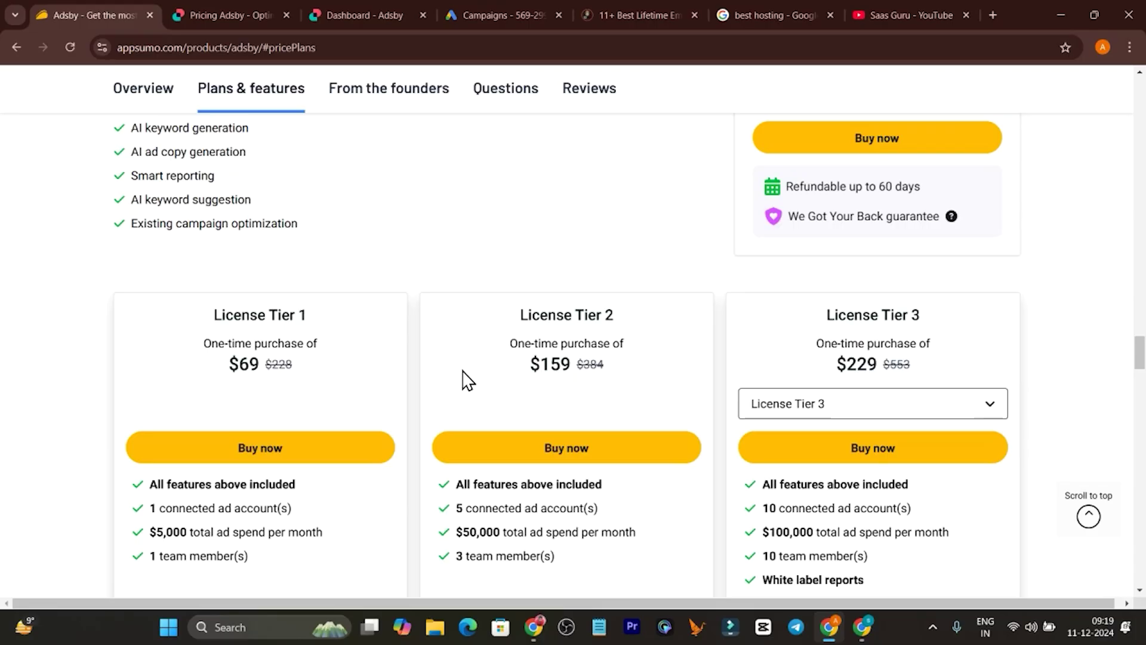
scroll(463, 388, "down", 1)
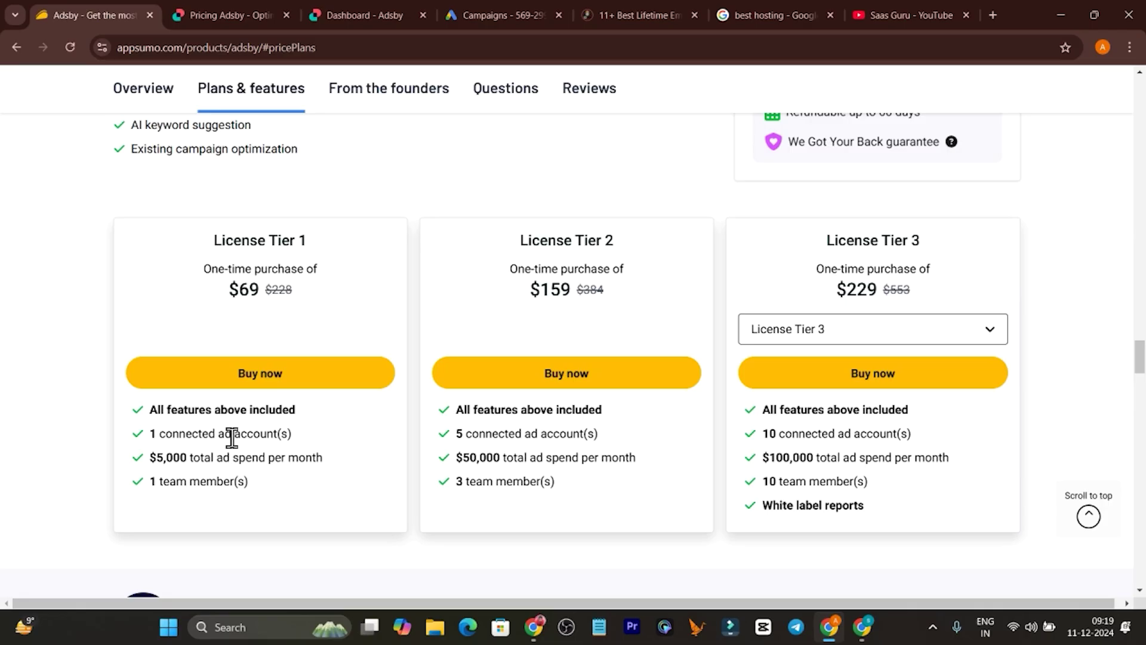
left_click_drag(133, 441, 286, 444)
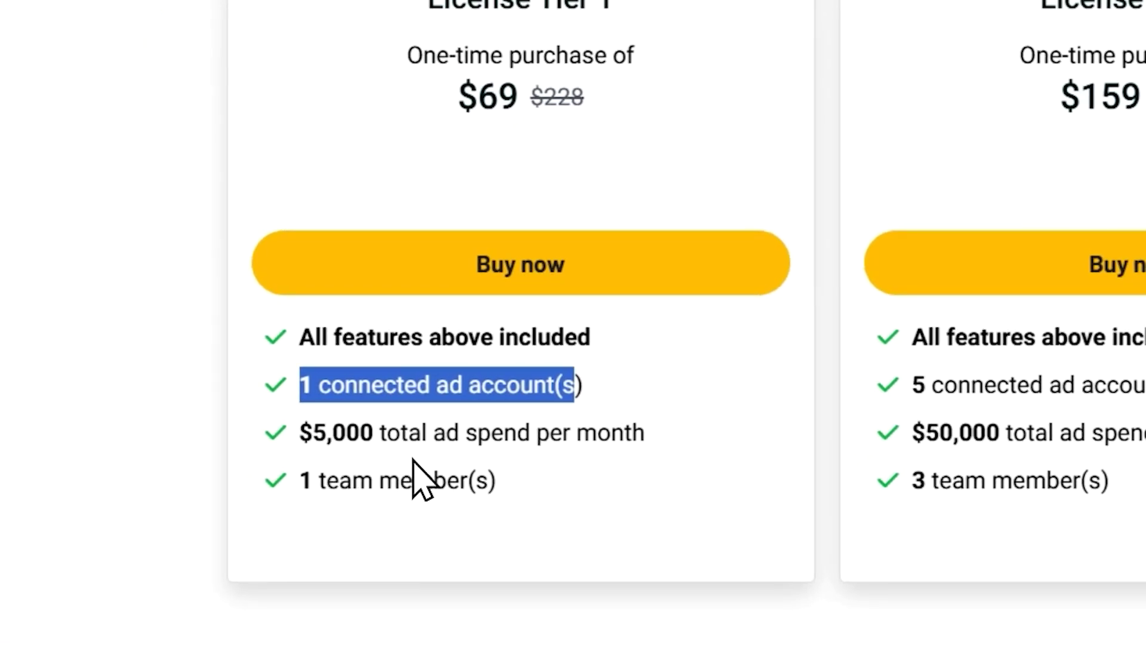
left_click_drag(674, 466, 320, 425)
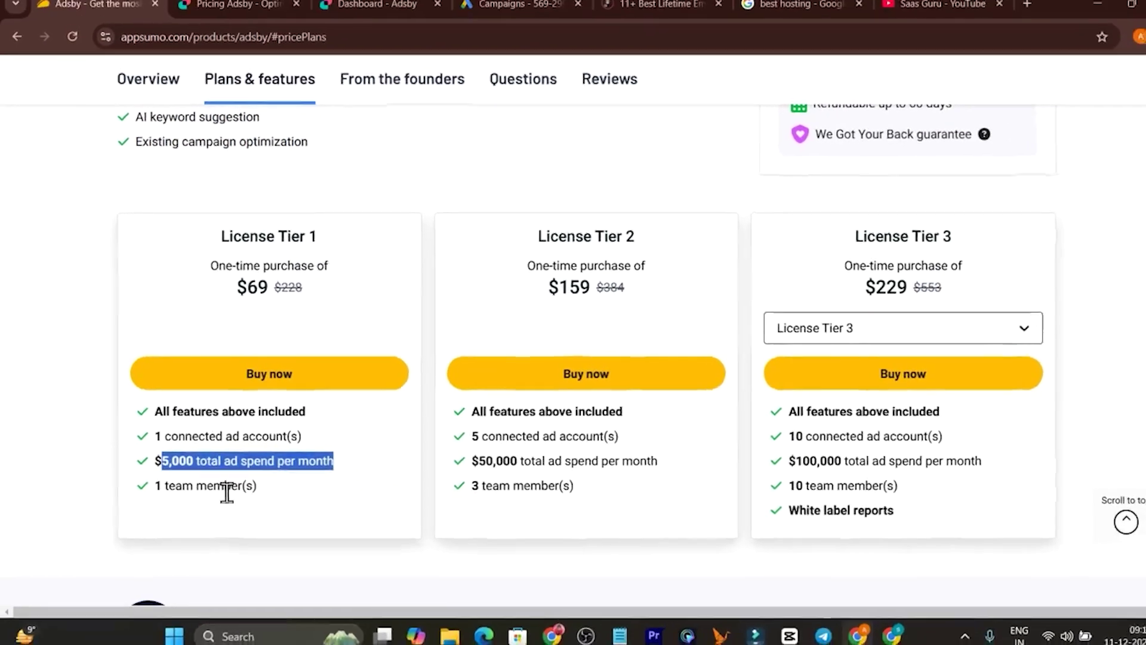
left_click(422, 554)
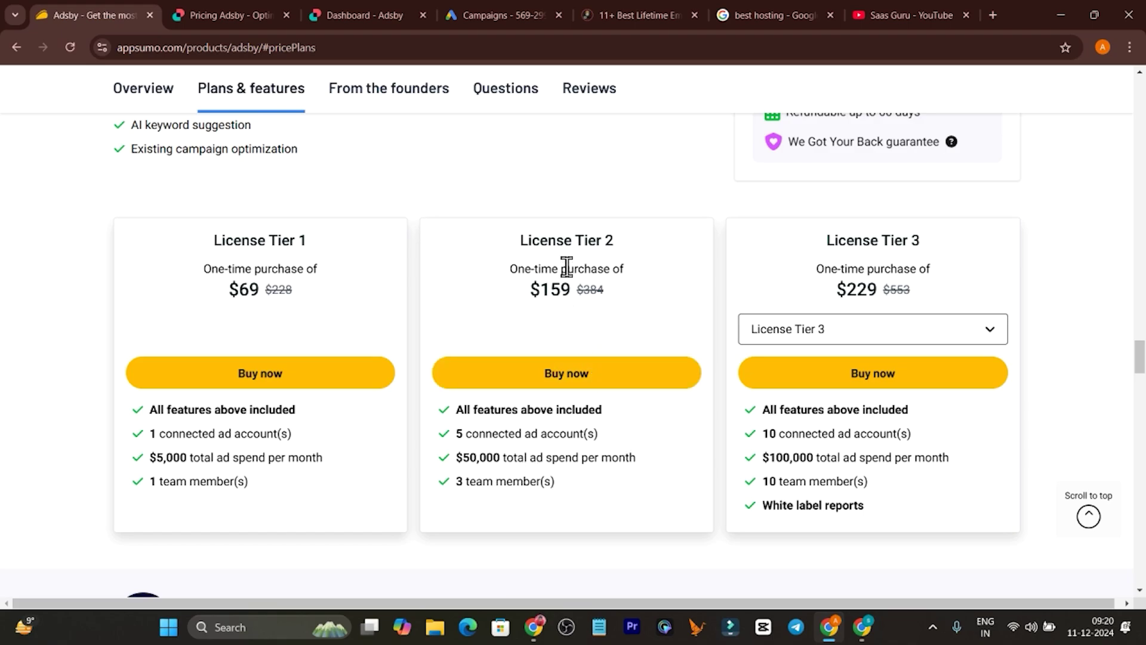
Highlight the 60-day refund term in the AppSumo purchase box and return to the deal overview's white-label reporting section.
scroll(904, 262, "up", 4)
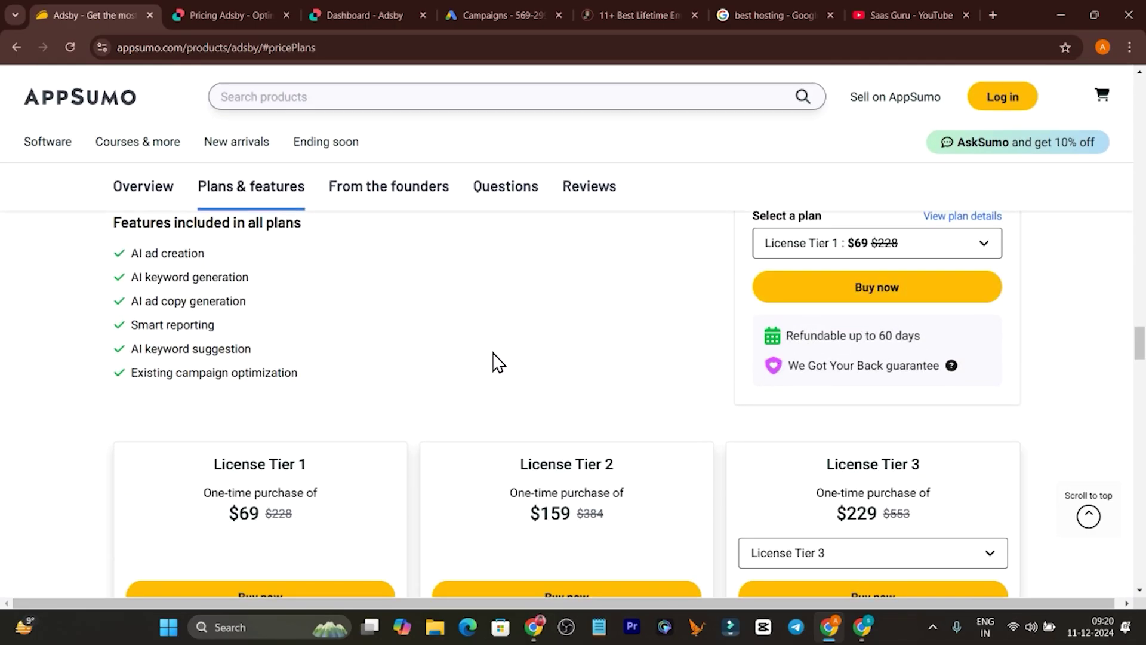
left_click_drag(922, 337, 864, 342)
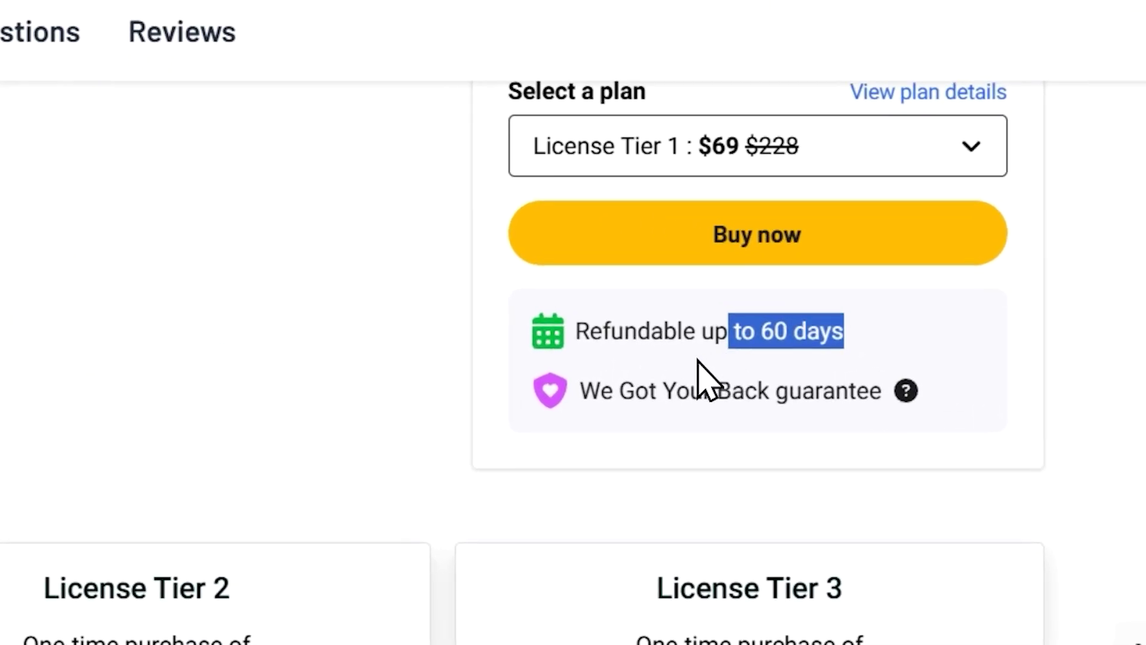
scroll(696, 378, "up", 5)
scroll(420, 293, "up", 3)
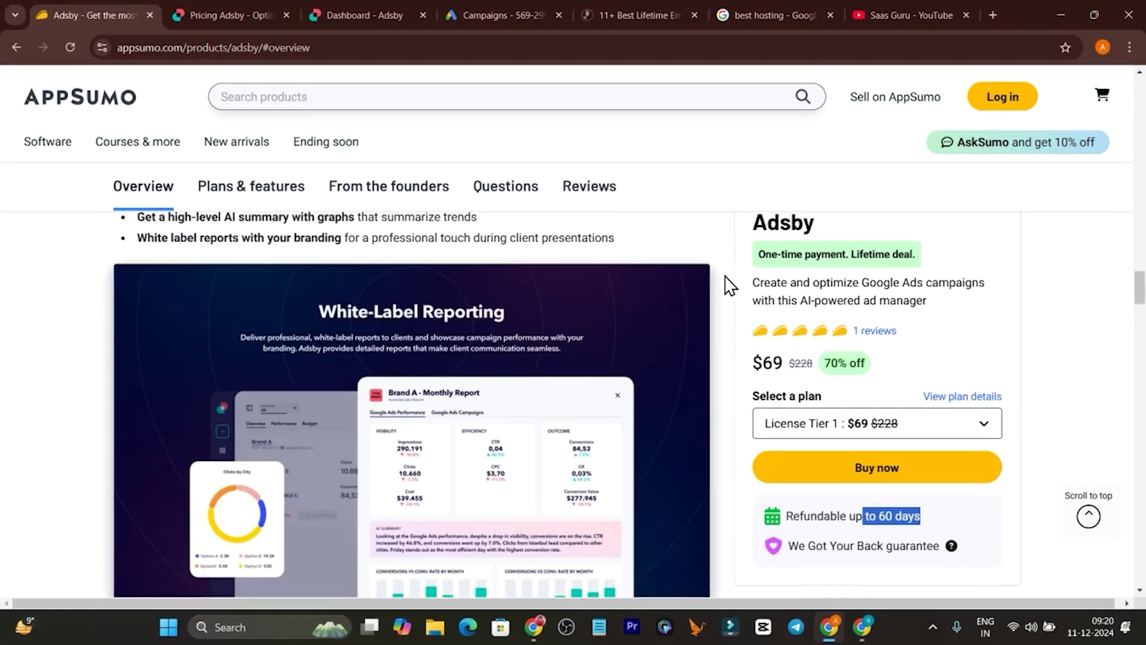
Review the Adsby dashboard's metrics and getting-started section, check the connected ad account in the settings, and return to the dashboard.
left_click(349, 8)
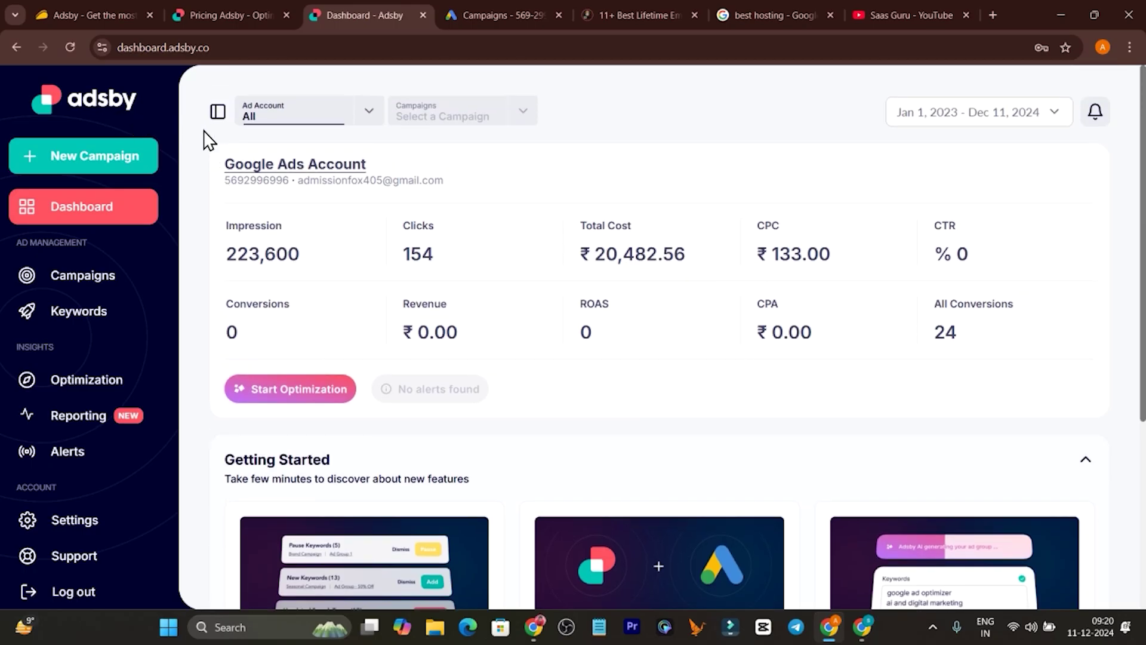
scroll(734, 239, "down", 2)
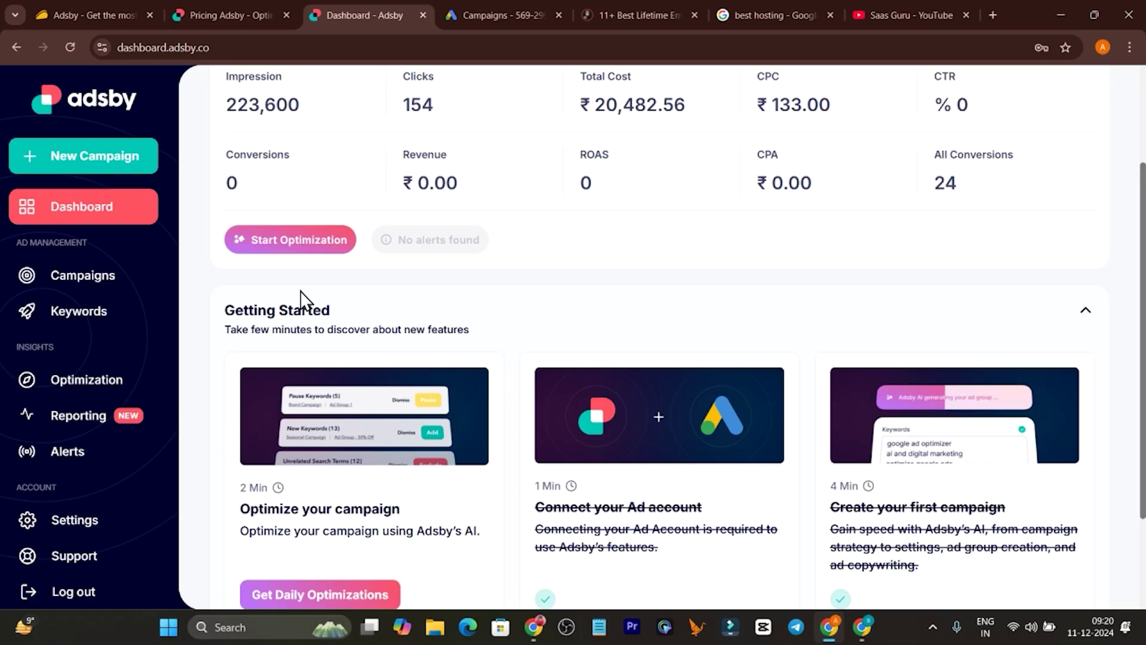
scroll(248, 295, "up", 2)
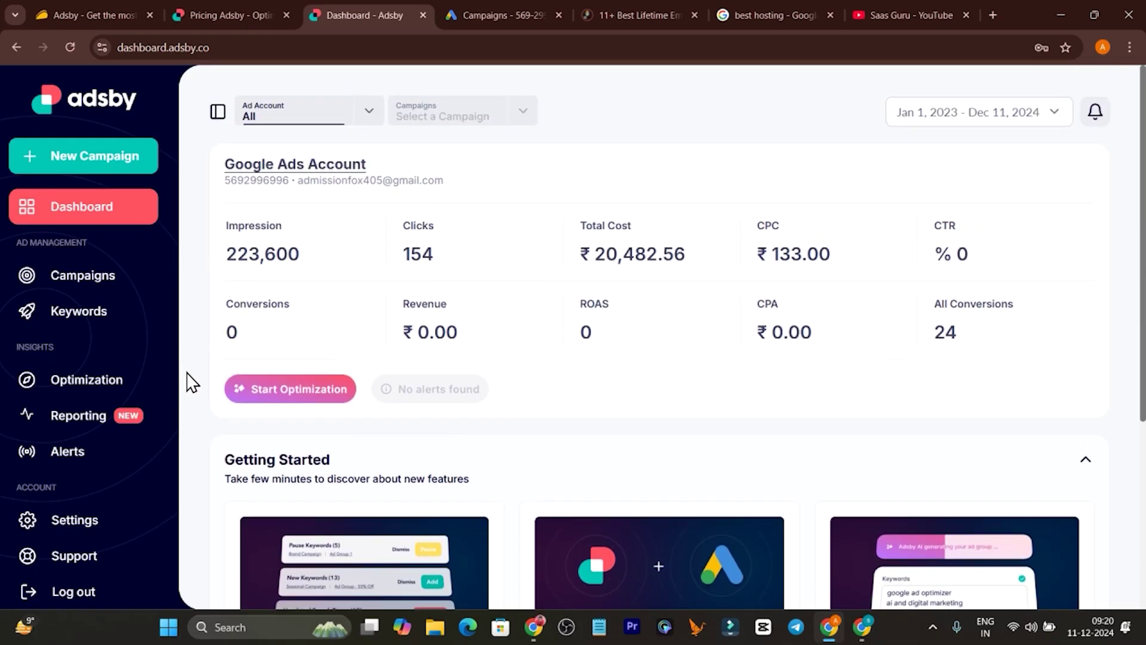
left_click(83, 525)
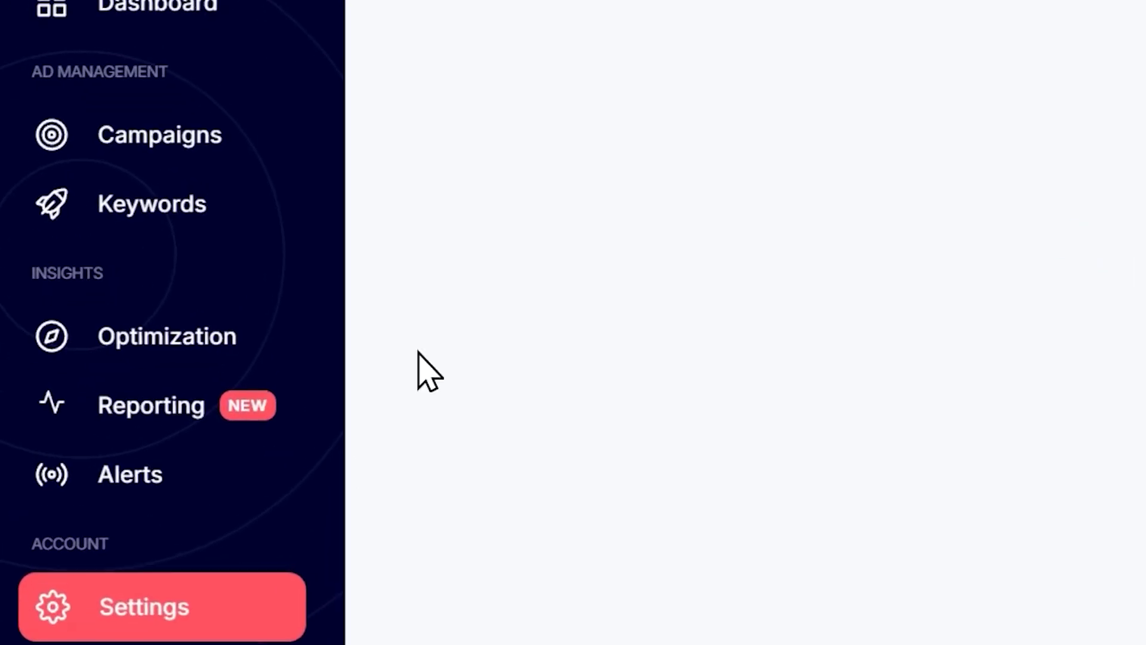
left_click(552, 159)
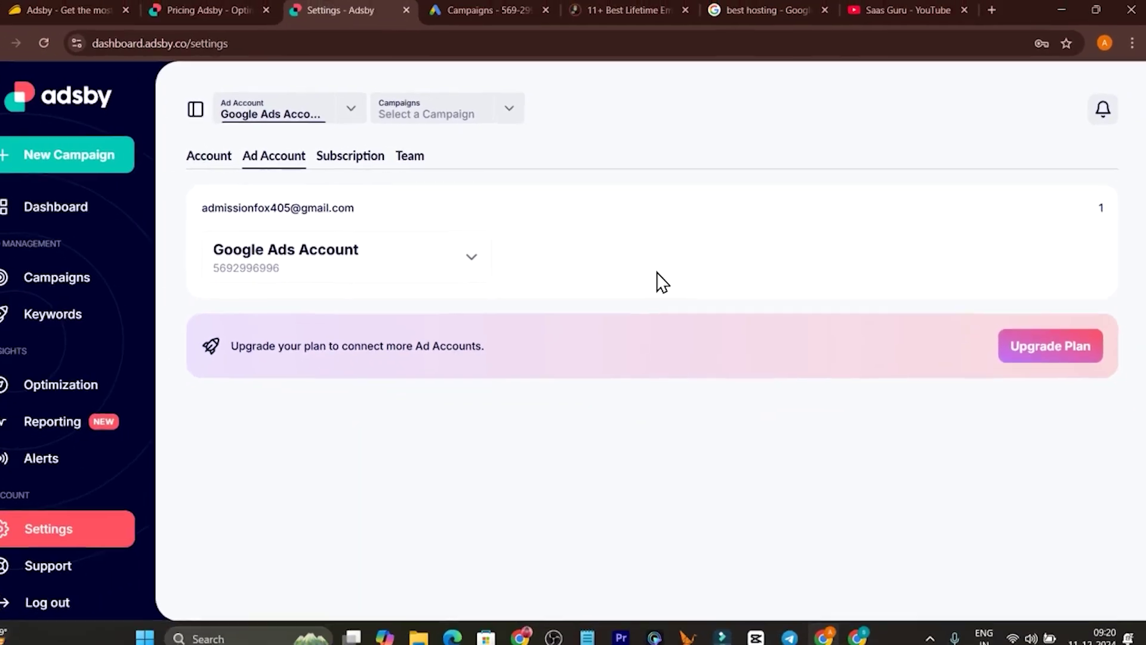
left_click(77, 219)
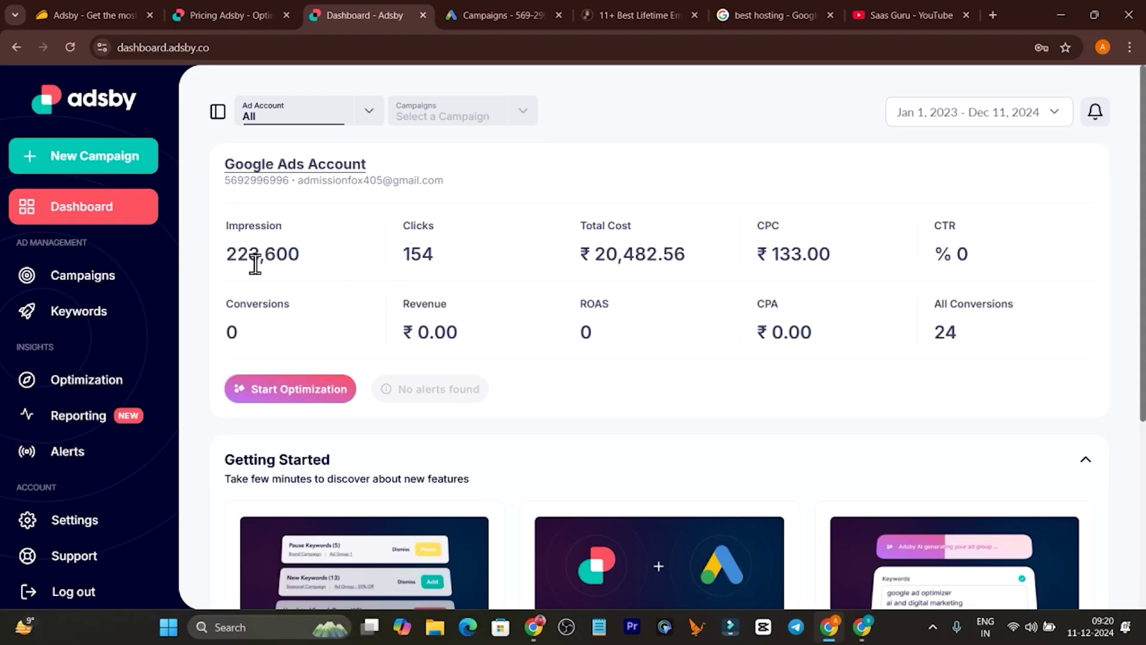
Check the dashboard's date range selection and examine the campaigns overview with its metrics, daily optimizations and alerts.
left_click(986, 115)
left_click(973, 218)
left_click(100, 280)
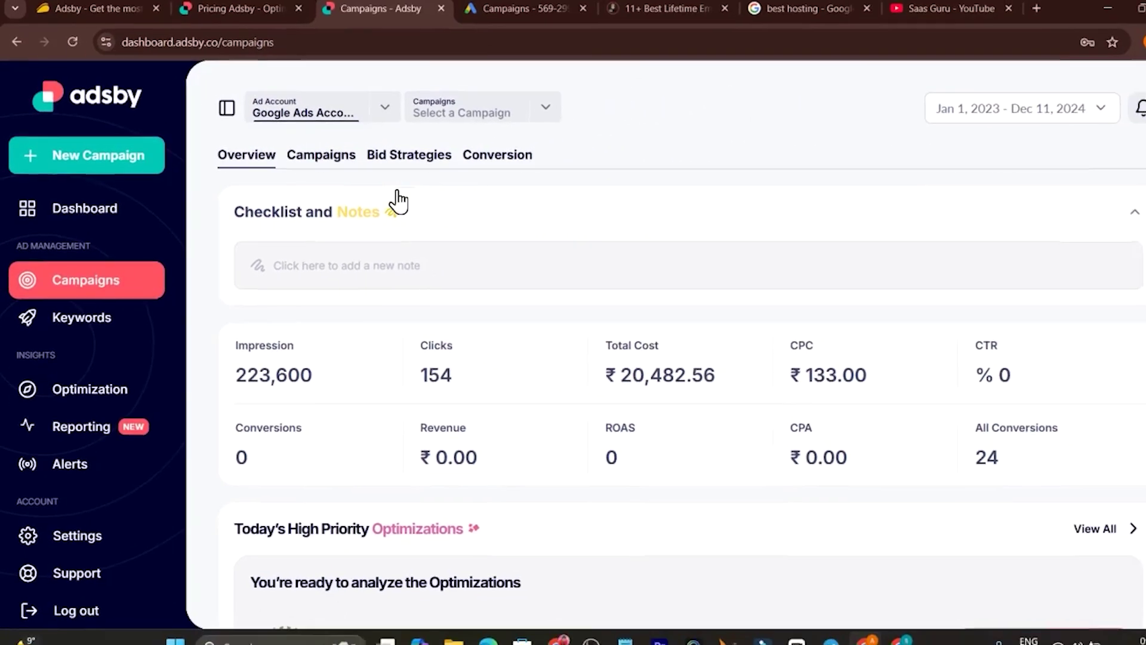
scroll(754, 443, "down", 4)
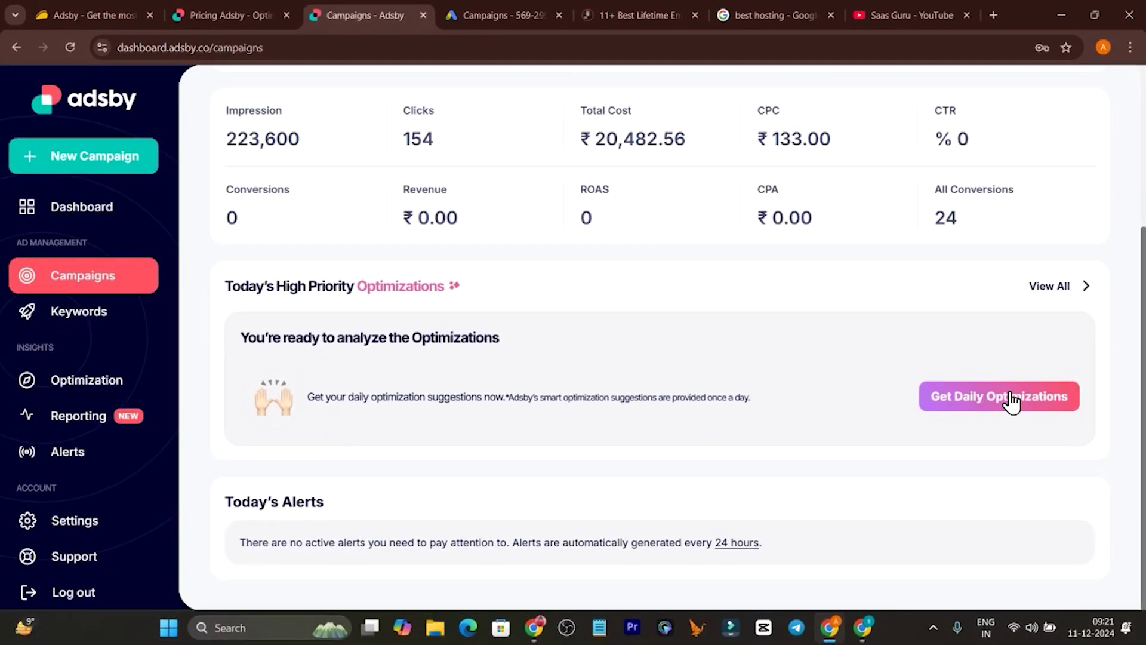
scroll(392, 276, "up", 4)
Start creating a new campaign in Adsby and set its content language to English.
left_click(312, 159)
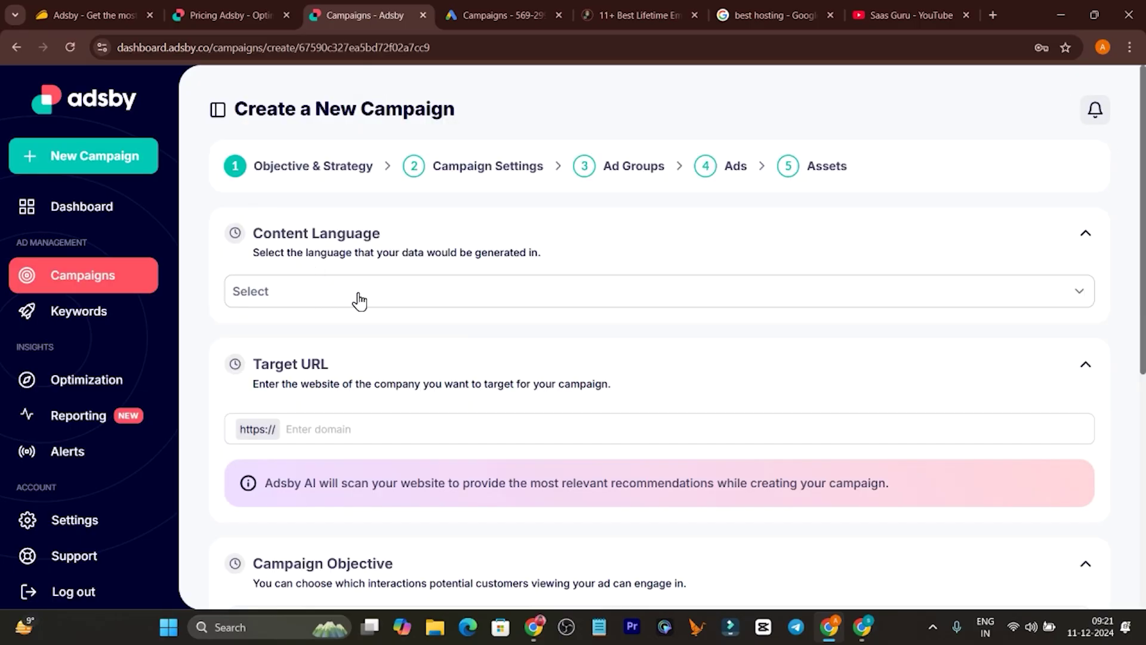
left_click(359, 301)
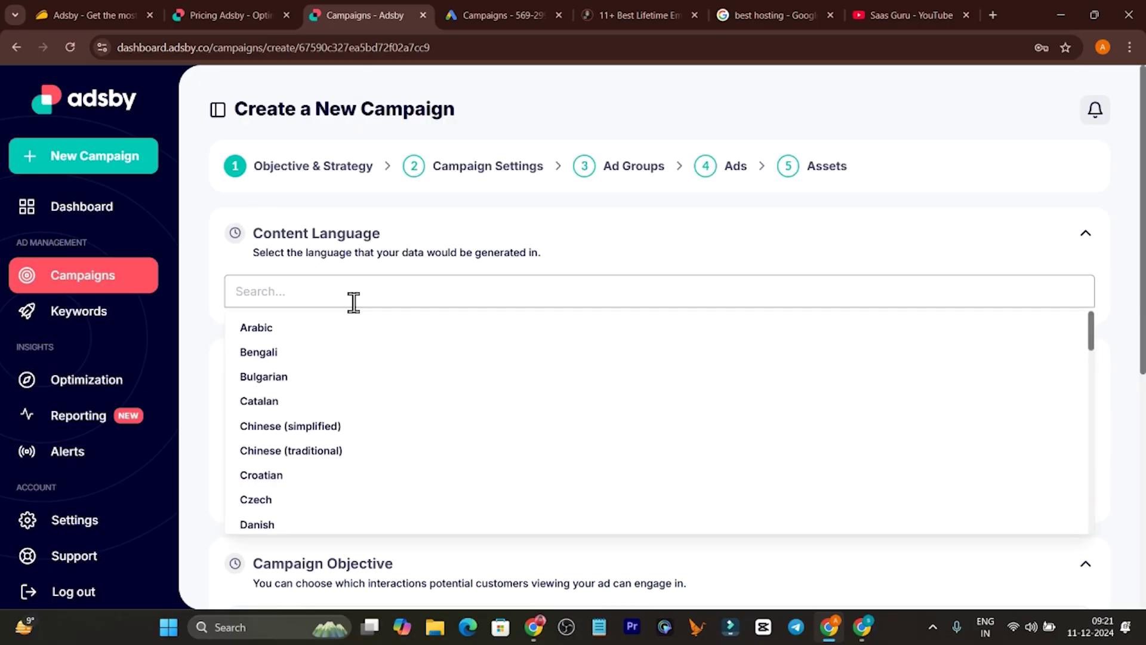
type("englis")
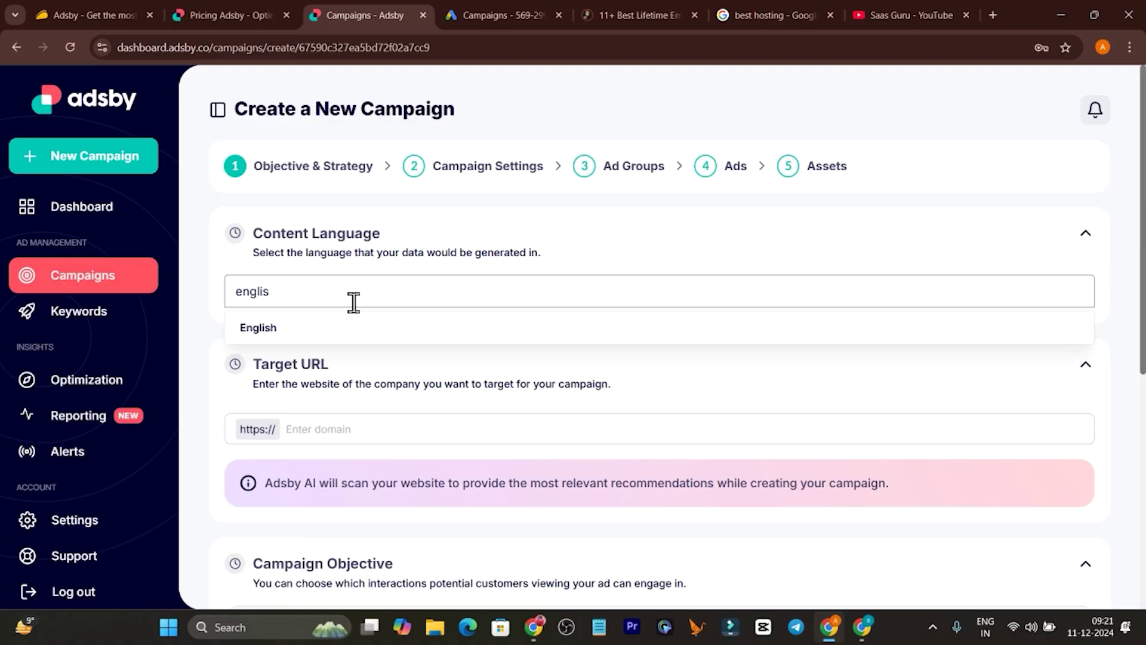
left_click(298, 334)
Copy the SaaS-Guru article's address and set the campaign's target URL to saas-guru.info/best-lifetime-email-marketing-tools/.
scroll(340, 358, "down", 1)
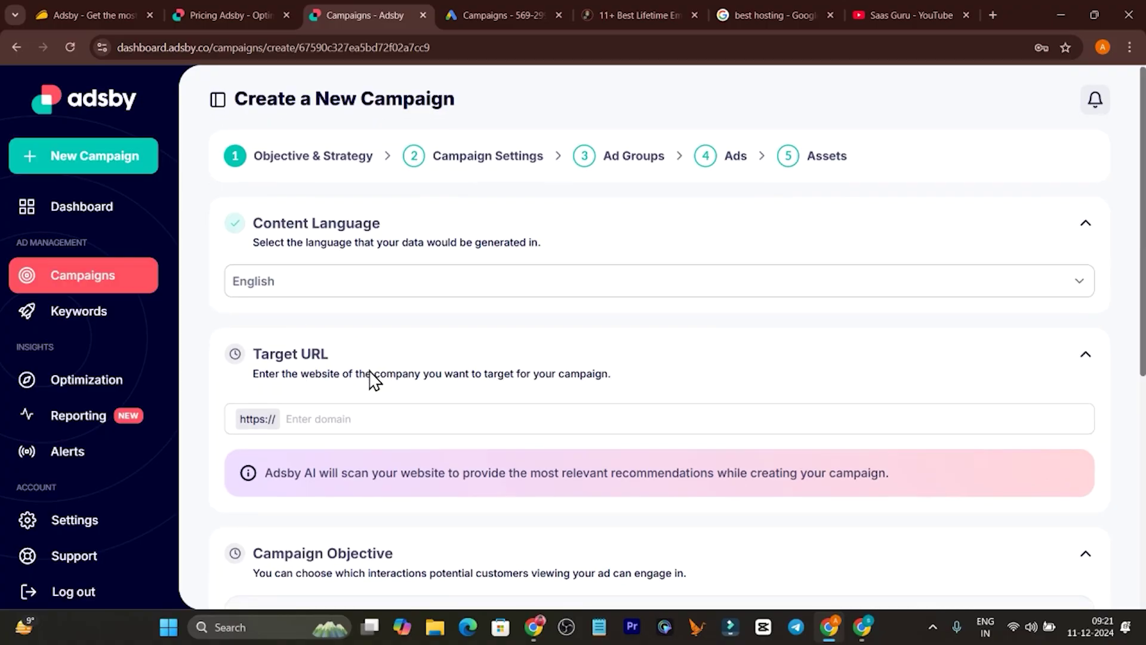
left_click(401, 355)
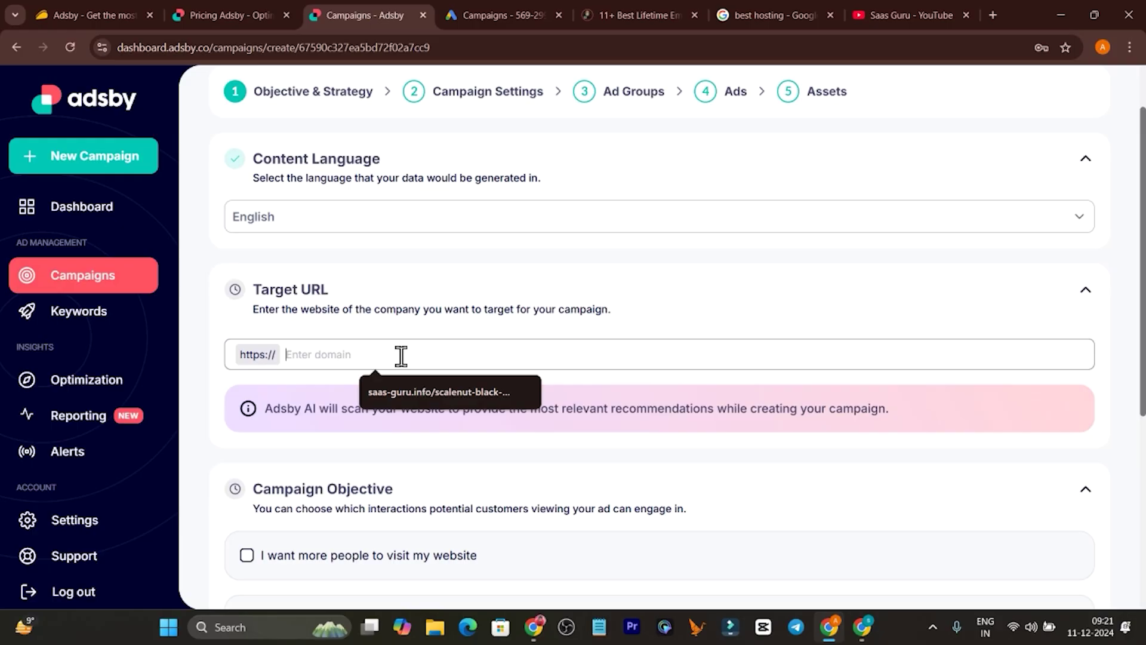
left_click(650, 5)
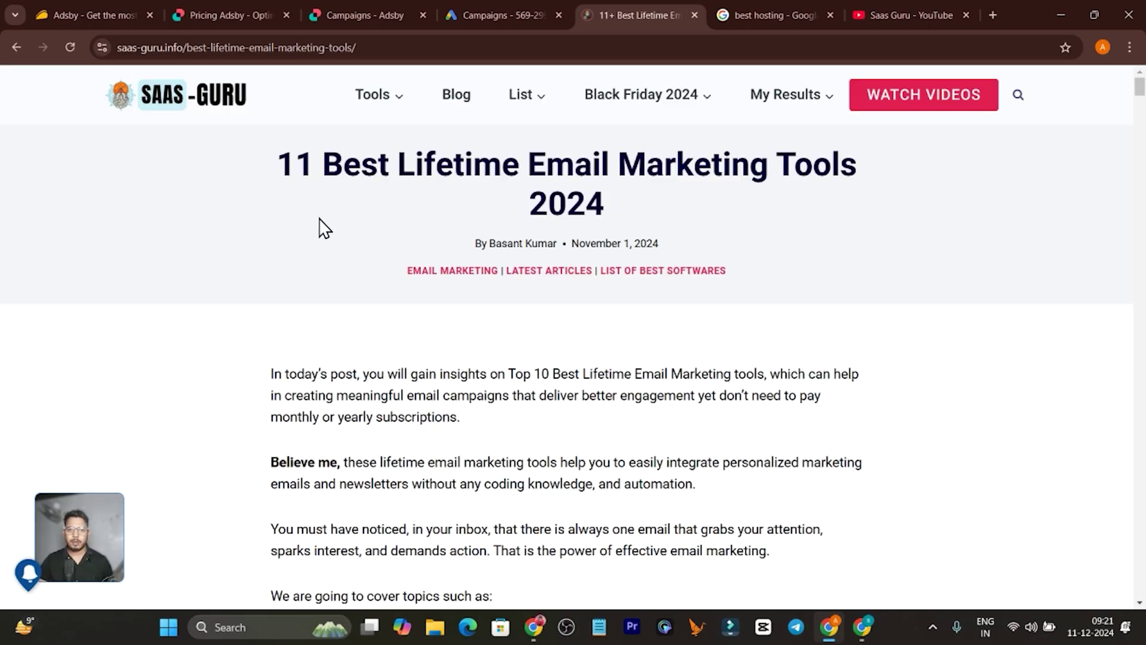
left_click(325, 48)
key("ctrl+c")
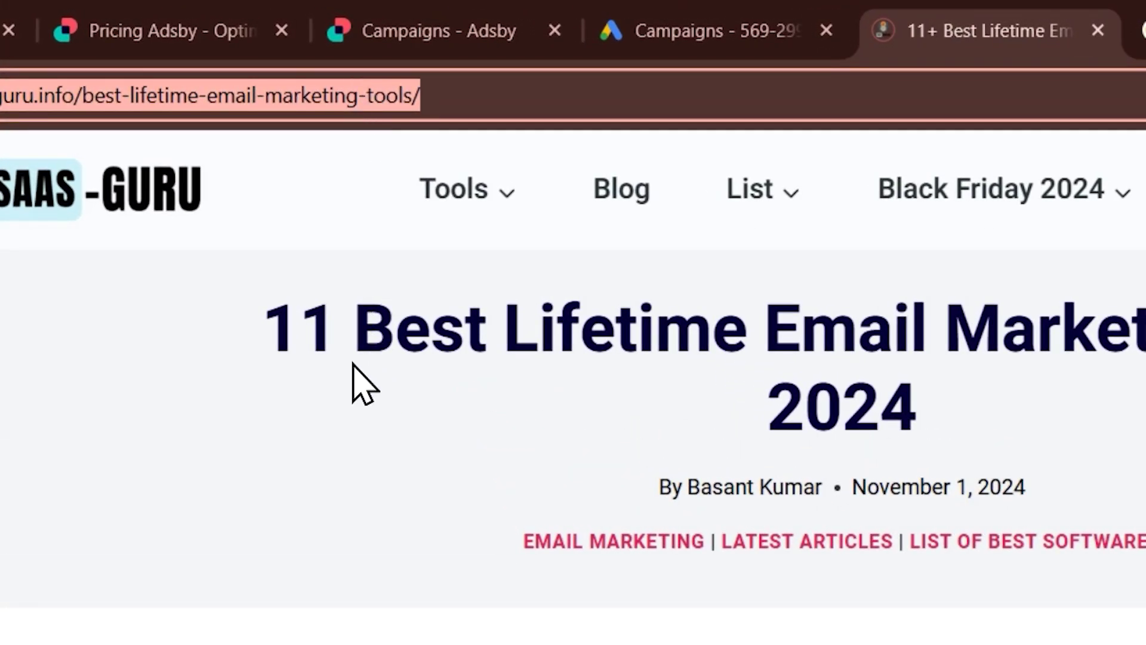
left_click(401, 36)
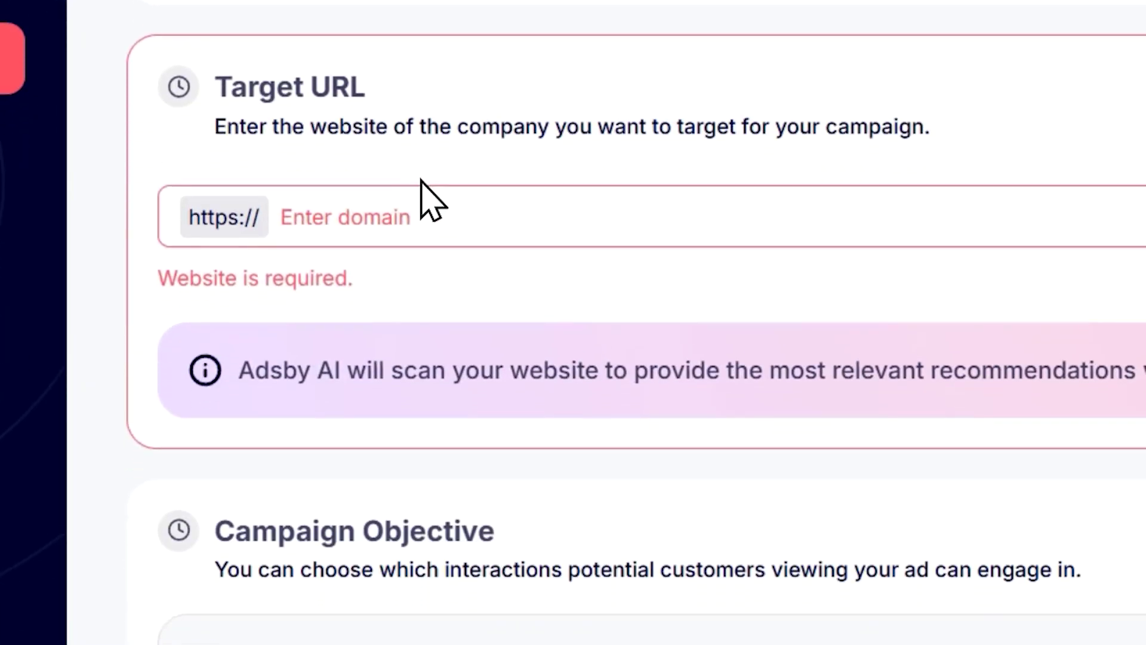
key("ctrl+v")
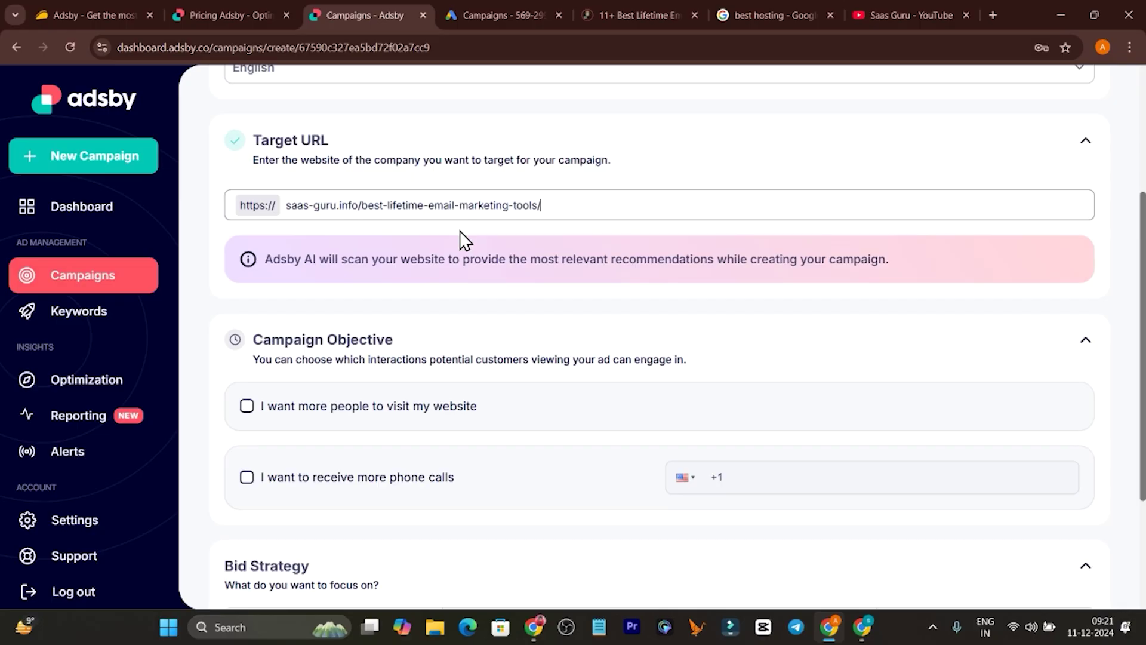
Set the campaign objective to "I want more people to visit my website" and the bid strategy to Clicks.
scroll(429, 243, "down", 2)
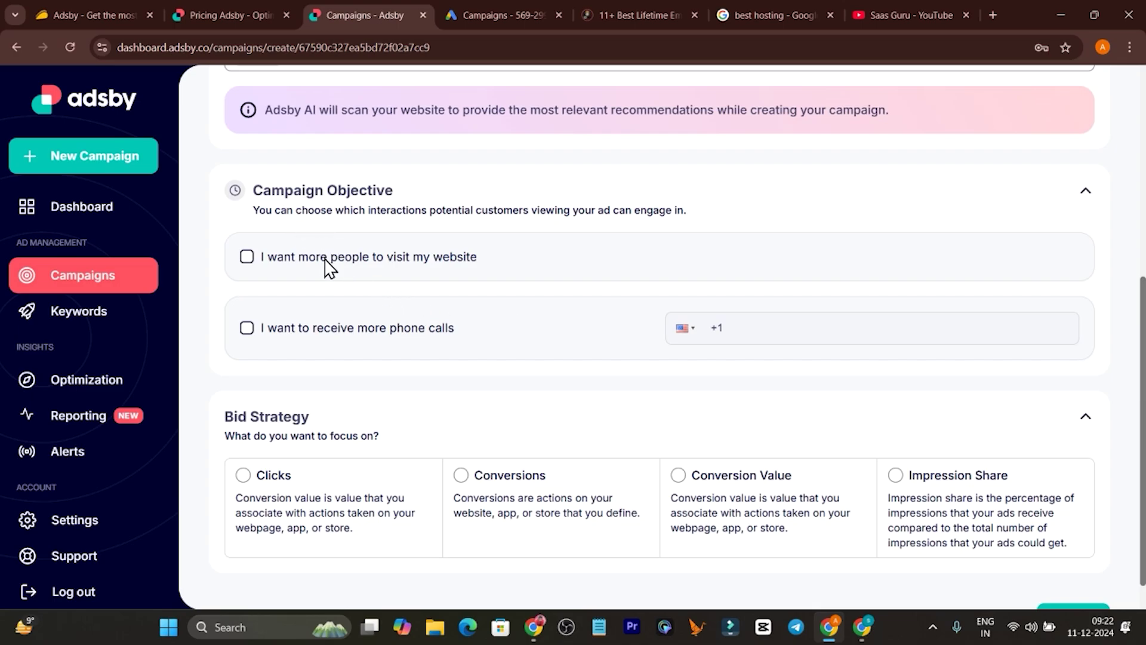
left_click(247, 257)
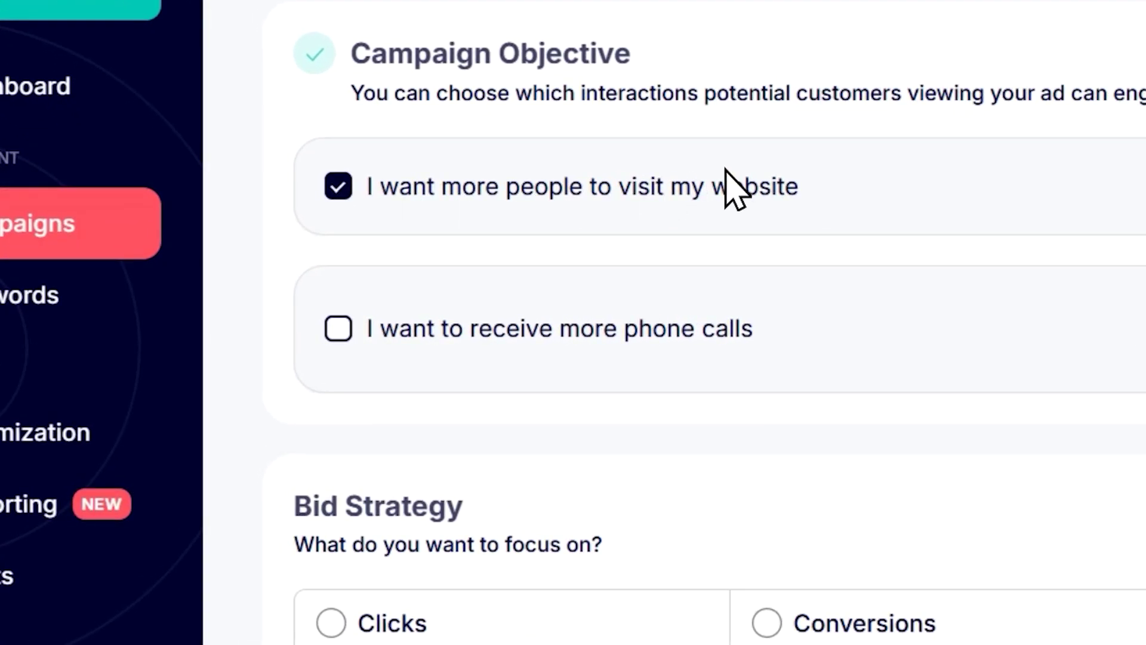
scroll(764, 179, "down", 2)
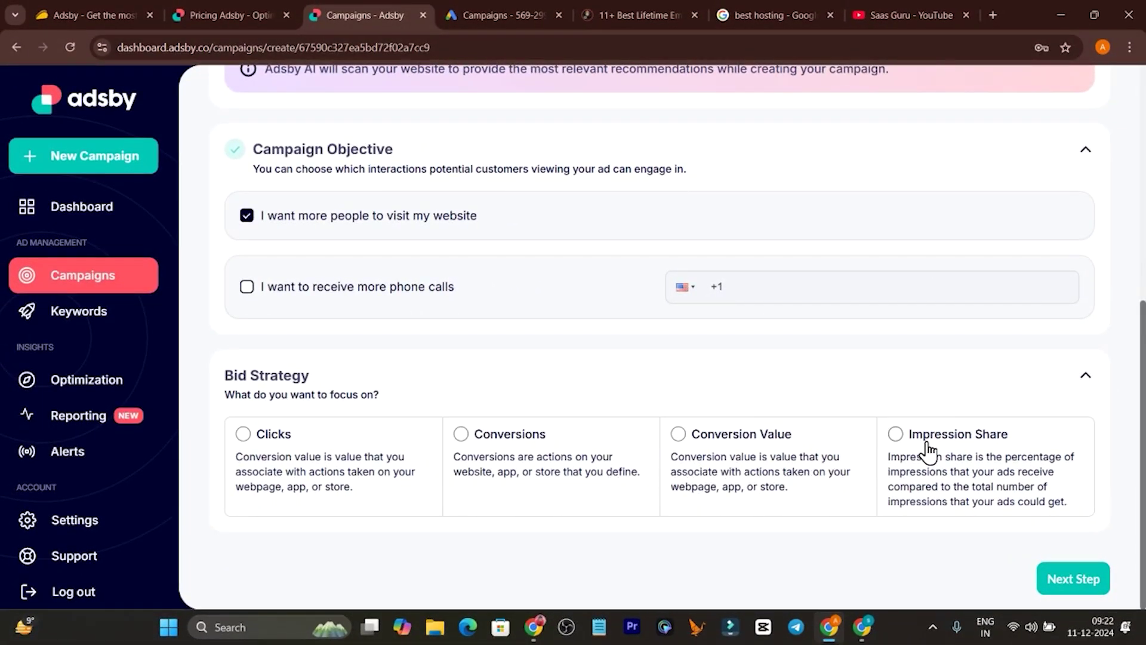
left_click(243, 434)
scroll(255, 449, "down", 2)
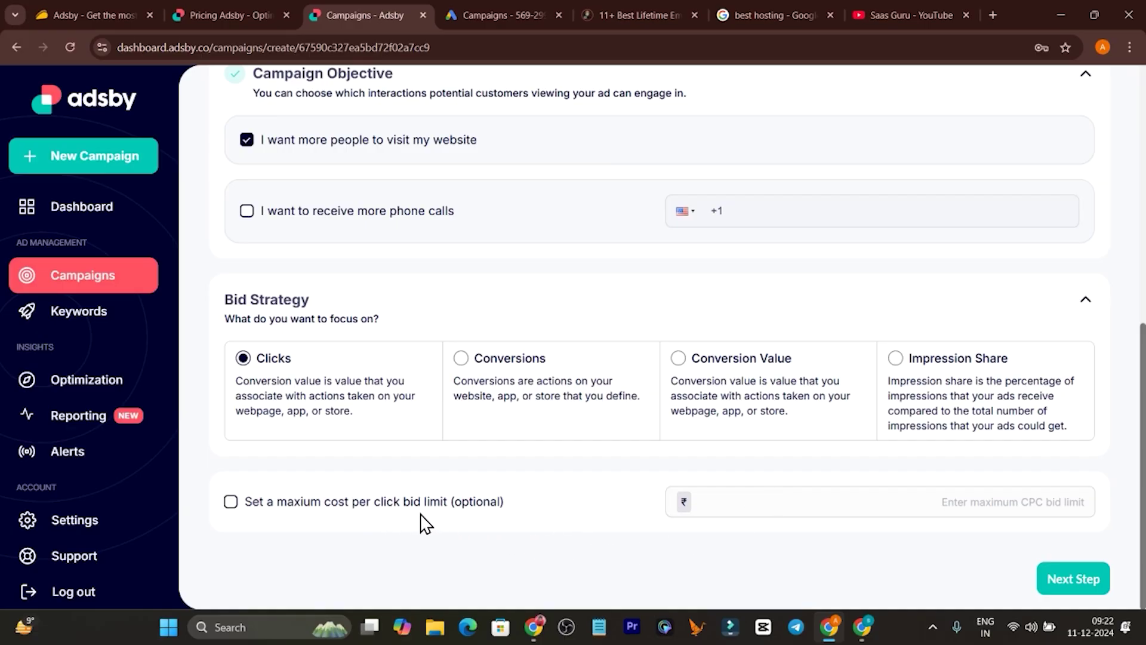
left_click(231, 502)
left_click(901, 505)
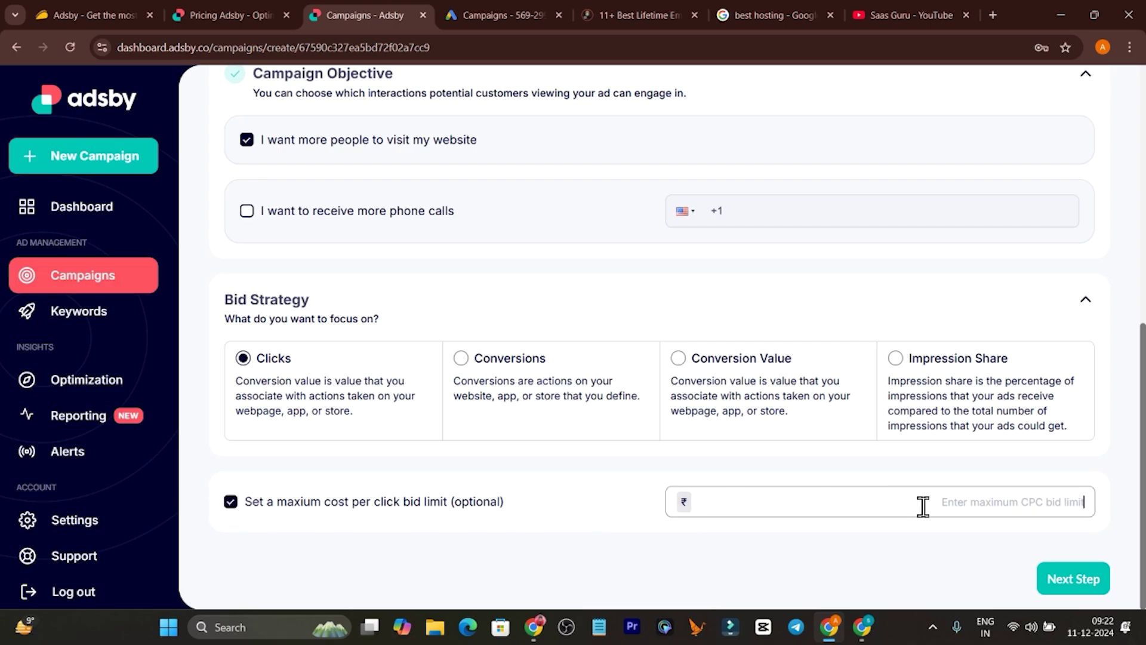
left_click(231, 509)
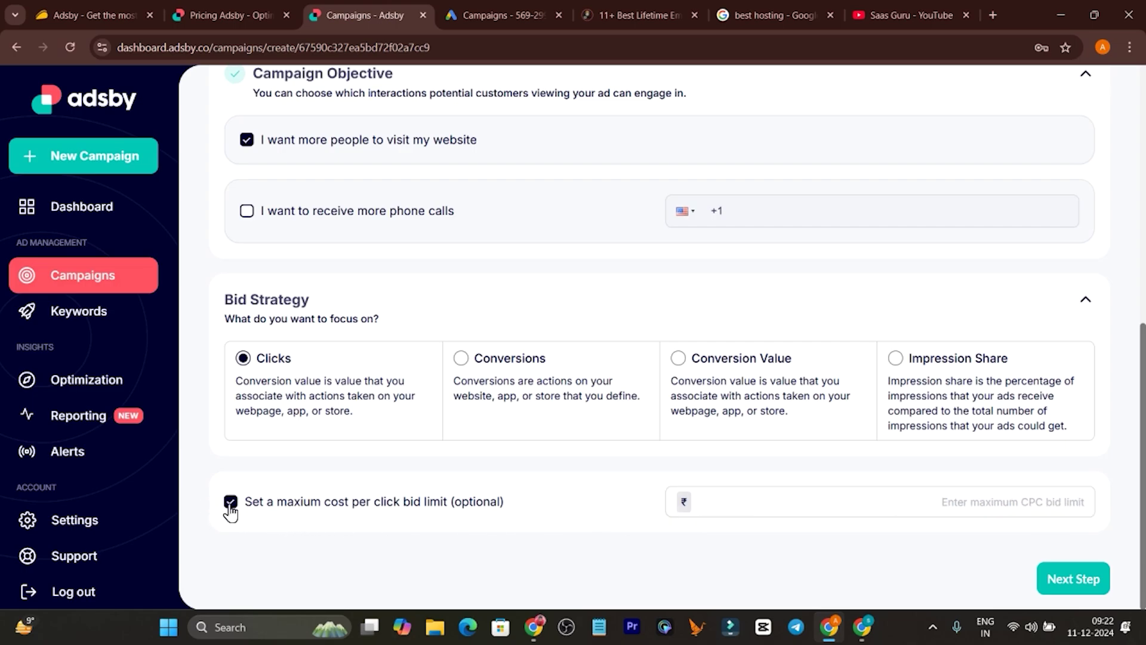
Proceed to the campaign settings, set the daily budget to 1000 INR, and continue to the ad groups stage.
left_click(1075, 584)
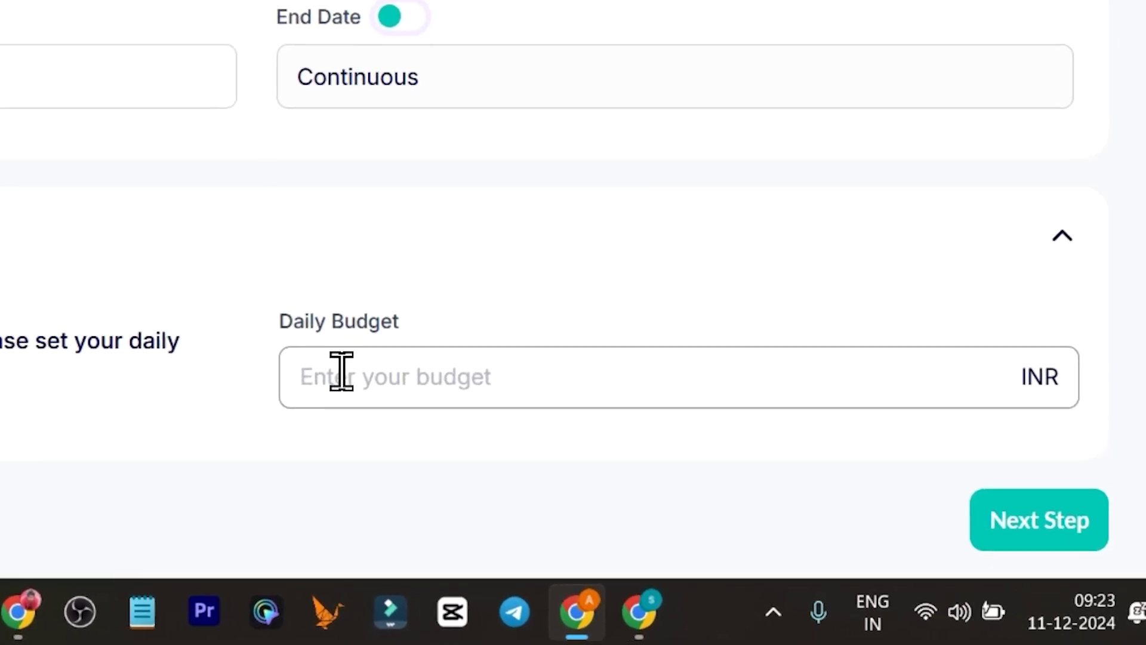
left_click(700, 499)
type("1000")
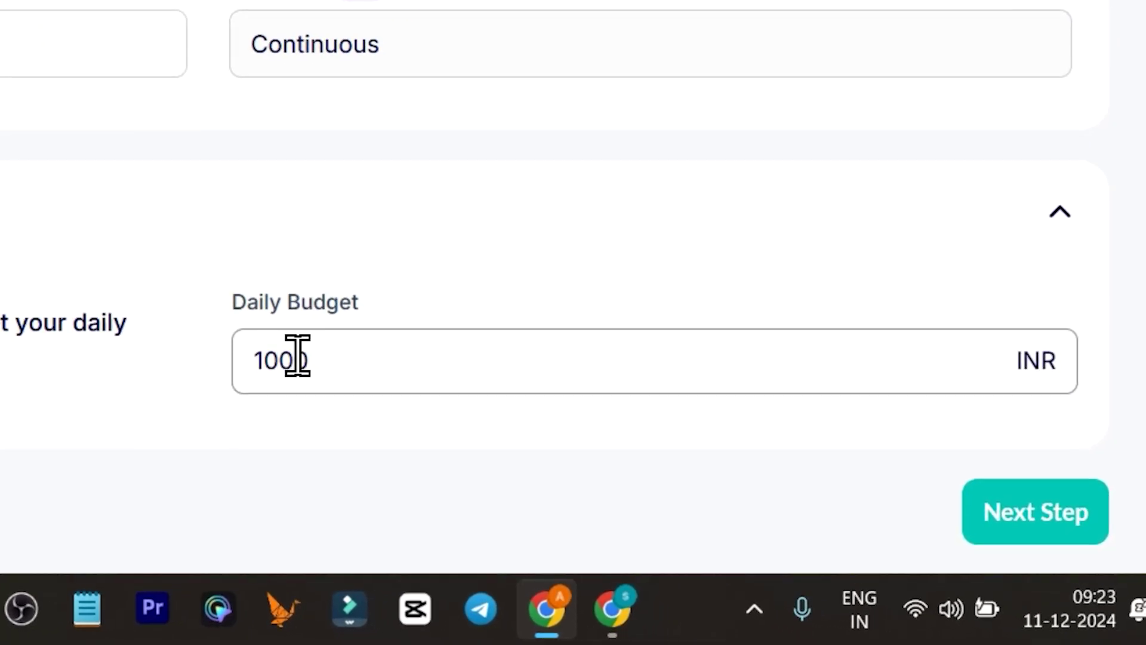
left_click(1031, 512)
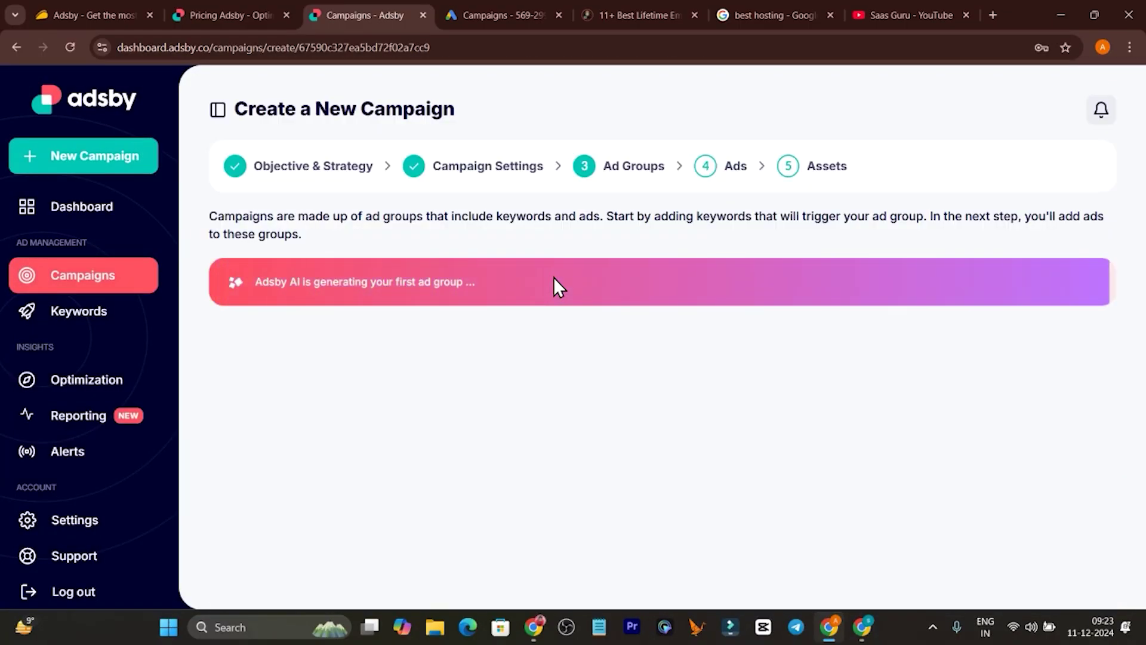
Examine the generated ad group's keywords and the keyword suggestions with their competition and search volume.
scroll(468, 330, "down", 3)
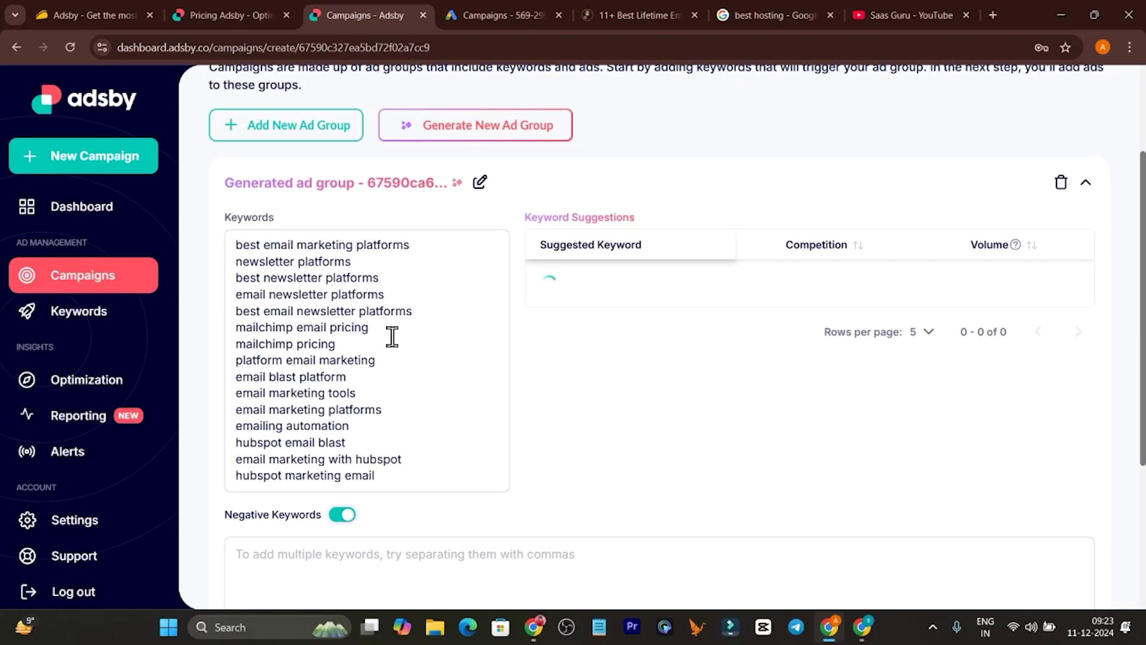
scroll(409, 292, "down", 3)
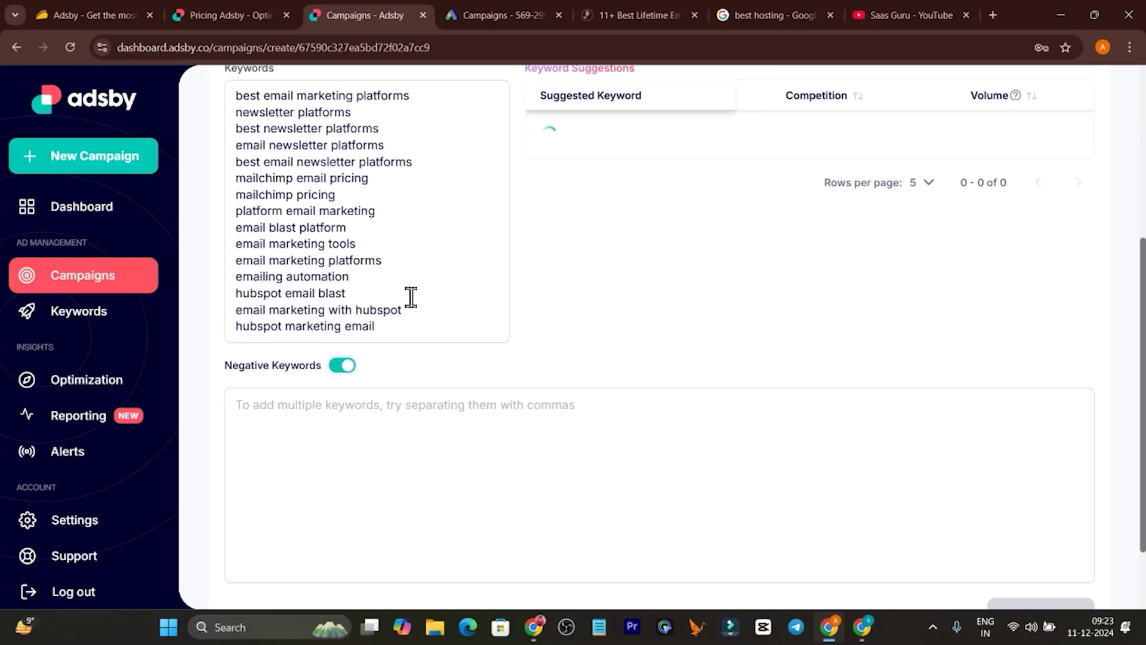
scroll(429, 307, "up", 5)
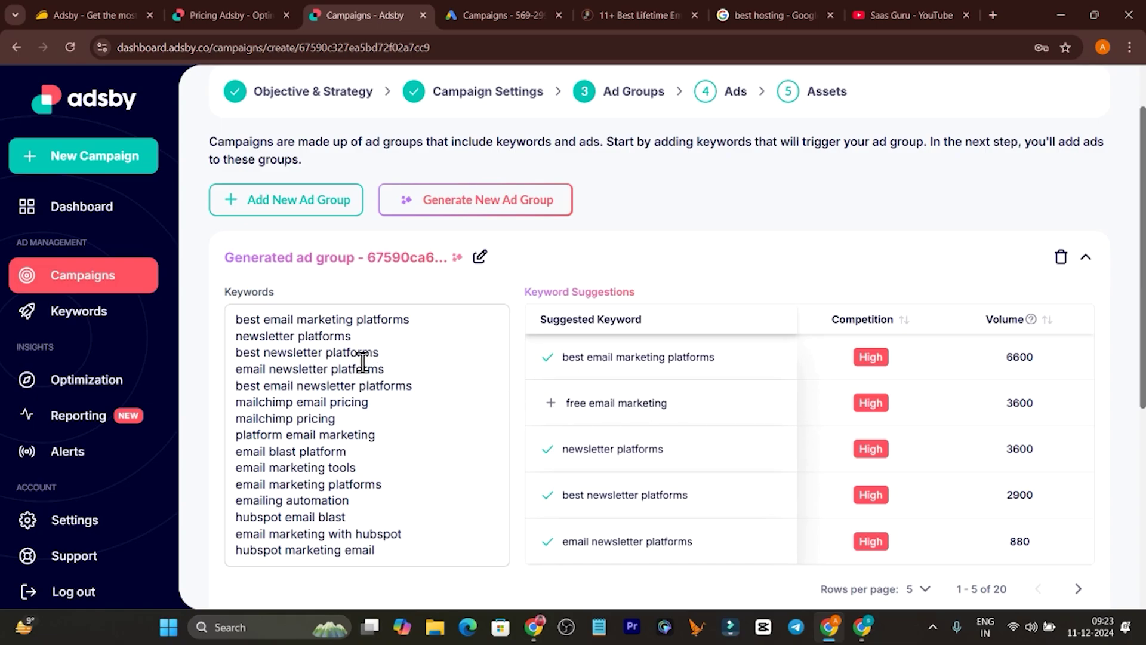
scroll(410, 455, "down", 3)
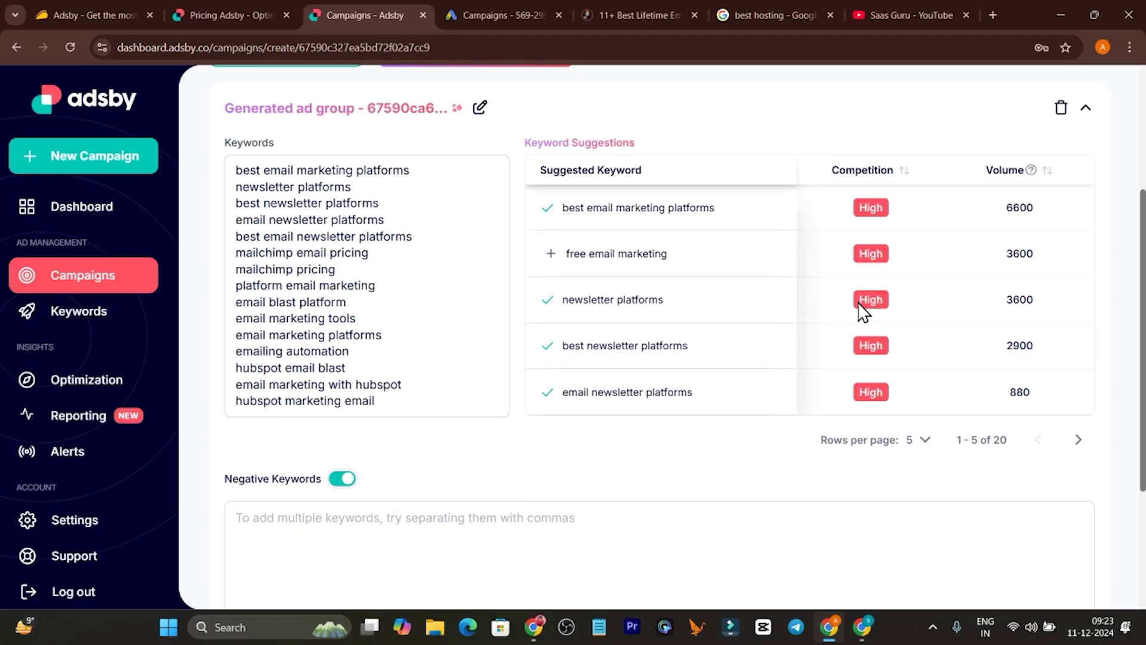
scroll(423, 341, "up", 2)
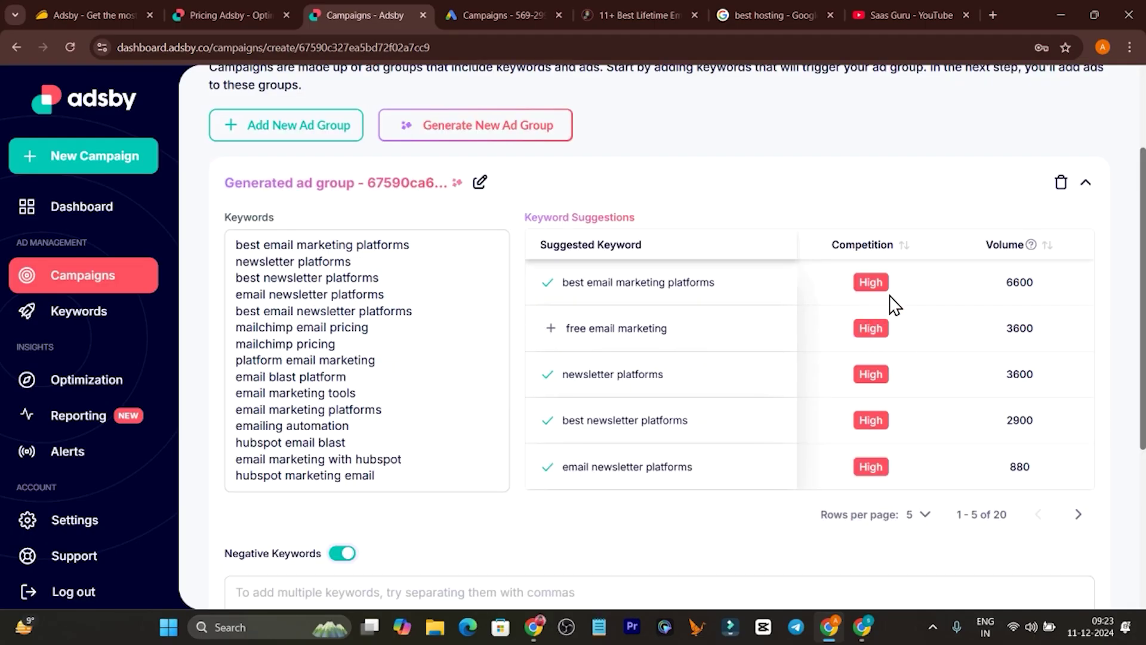
scroll(836, 346, "down", 5)
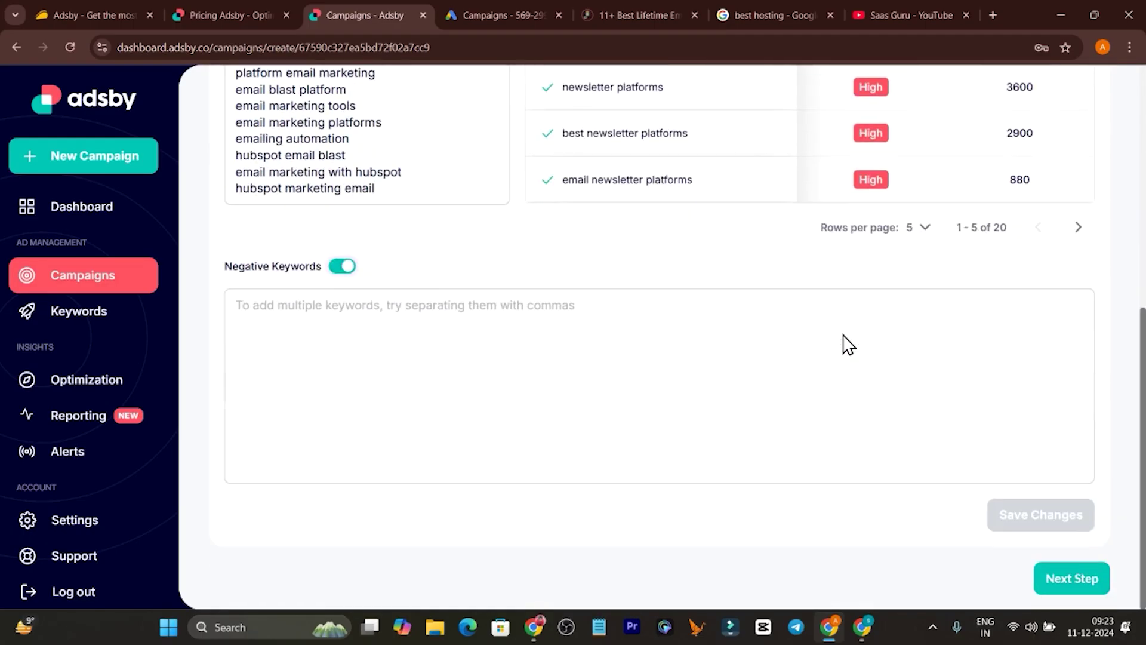
scroll(946, 319, "up", 5)
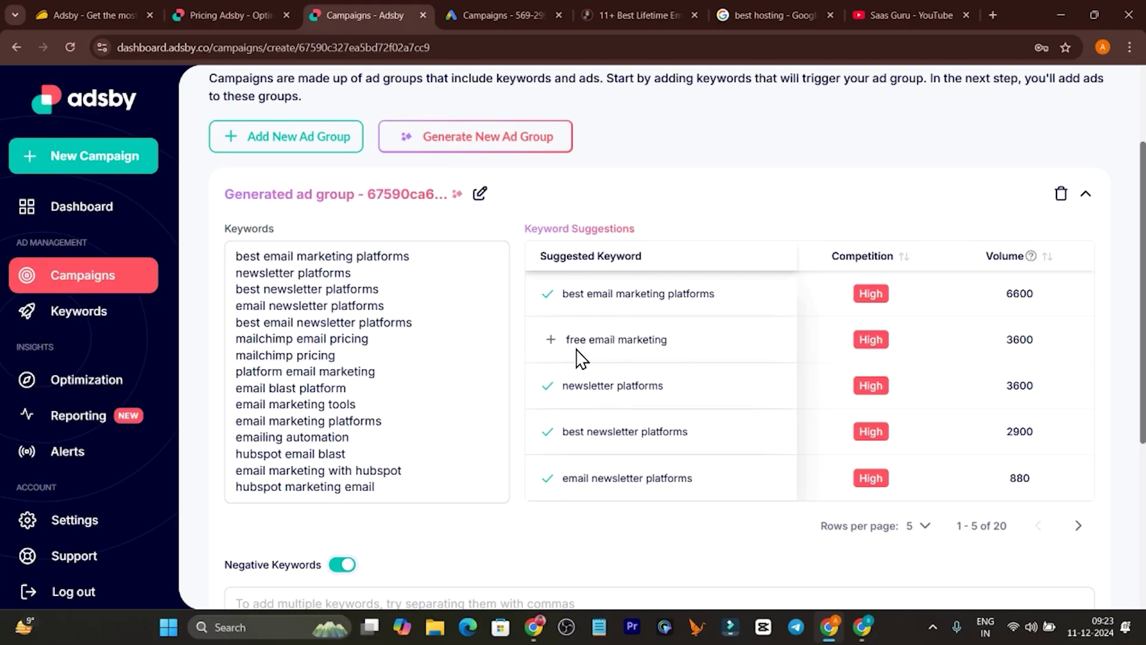
scroll(635, 320, "down", 1)
scroll(691, 286, "down", 2)
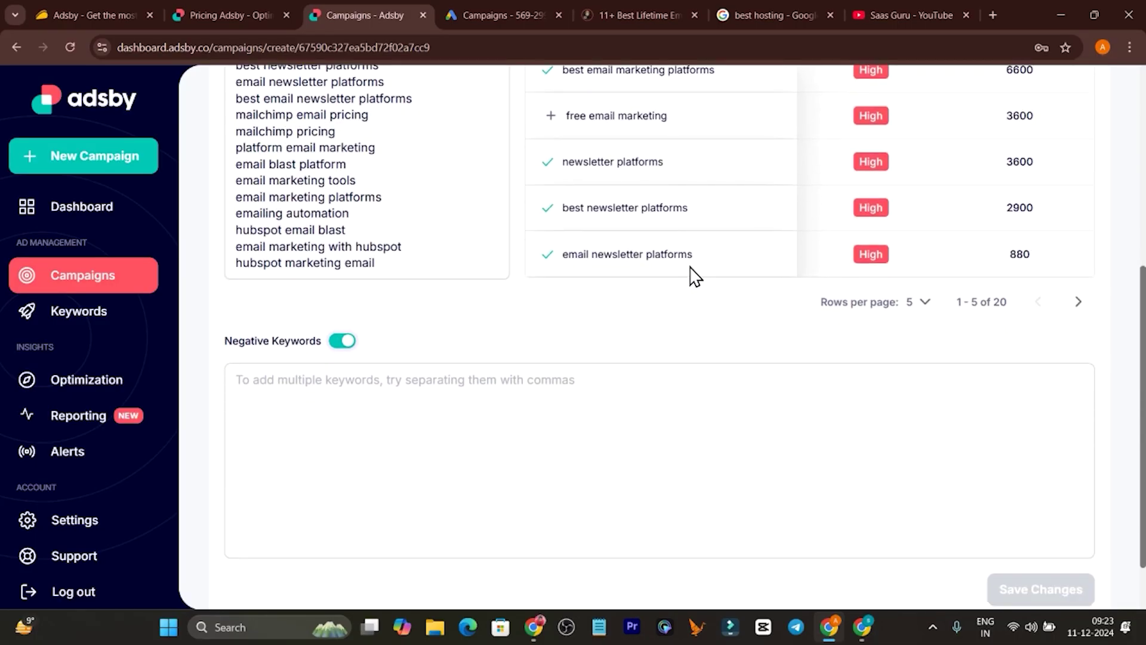
scroll(719, 277, "up", 2)
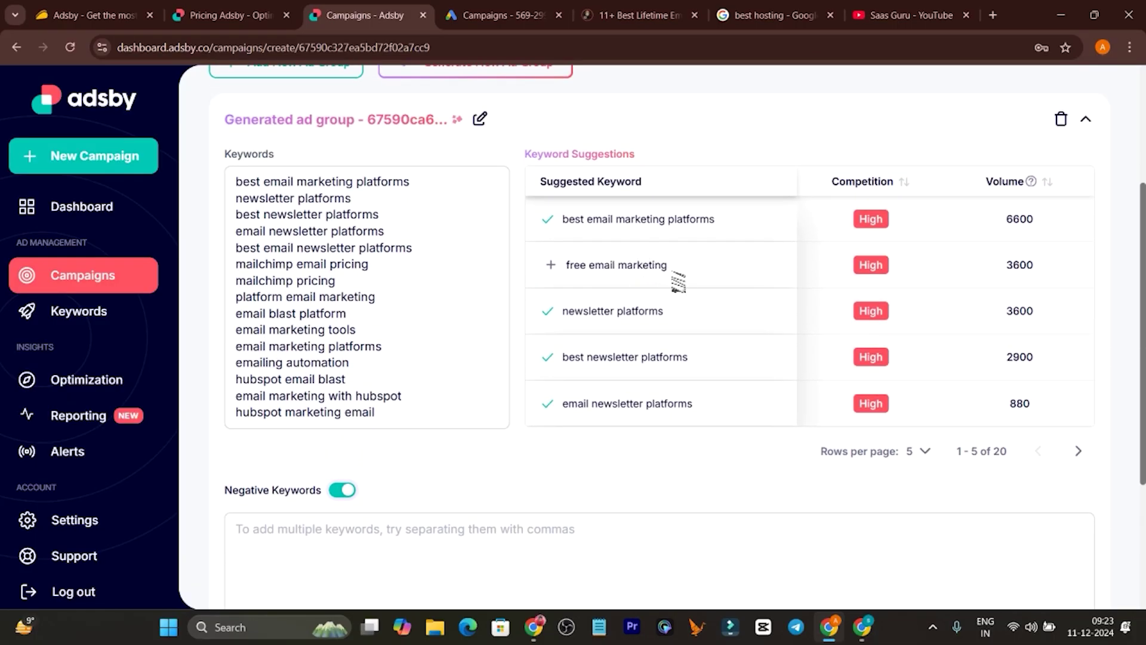
left_click_drag(668, 266, 566, 273)
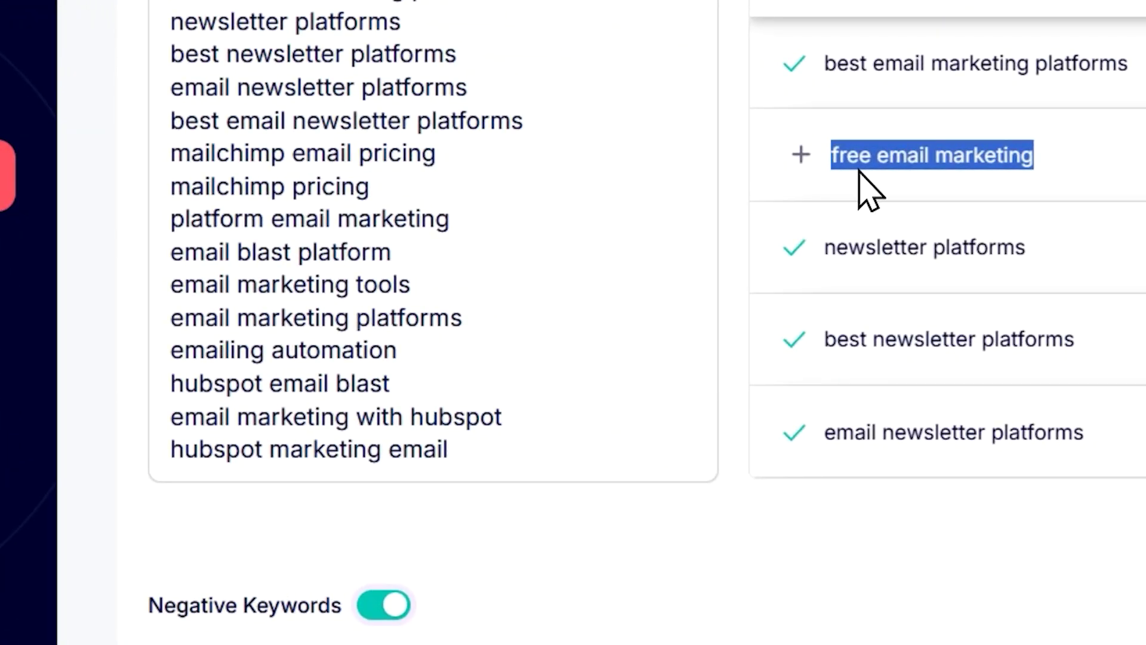
Add "Free" and "Trial" as negative keywords to the generated ad group, save it, and proceed to the ads stage.
scroll(571, 315, "down", 5)
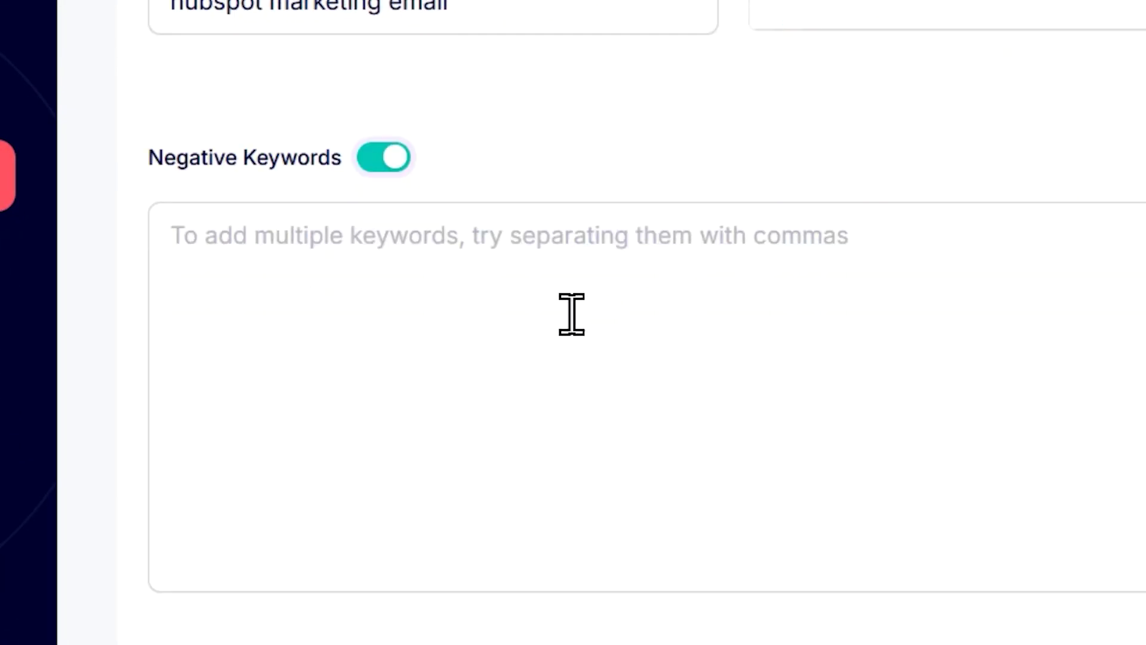
left_click(405, 160)
left_click(416, 482)
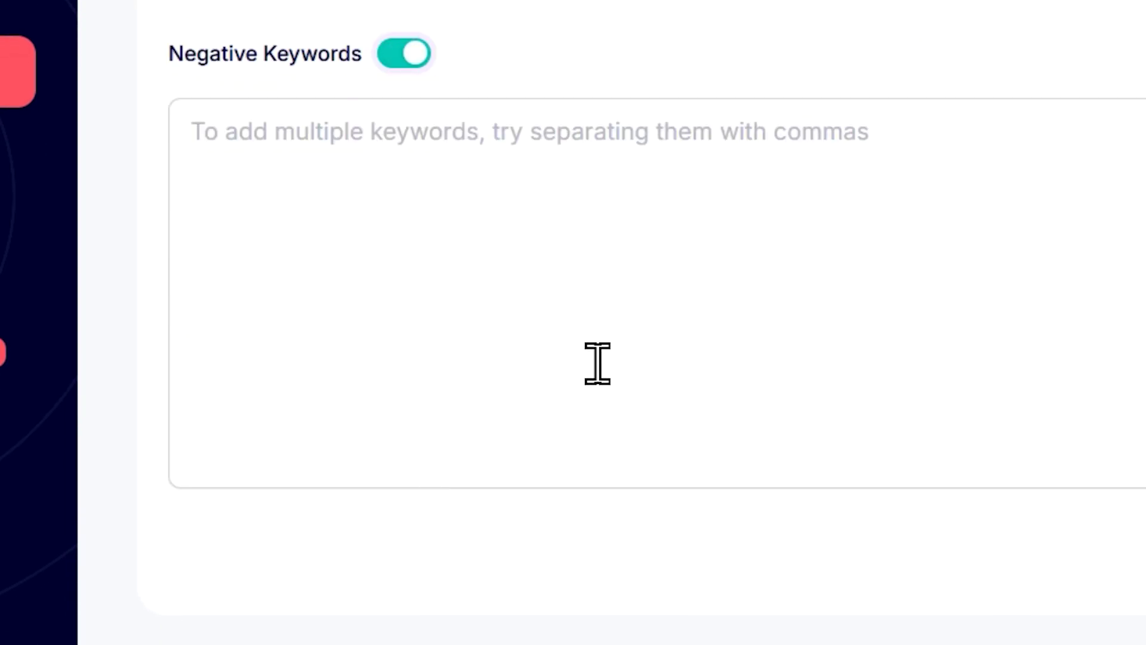
left_click(588, 270)
type("F")
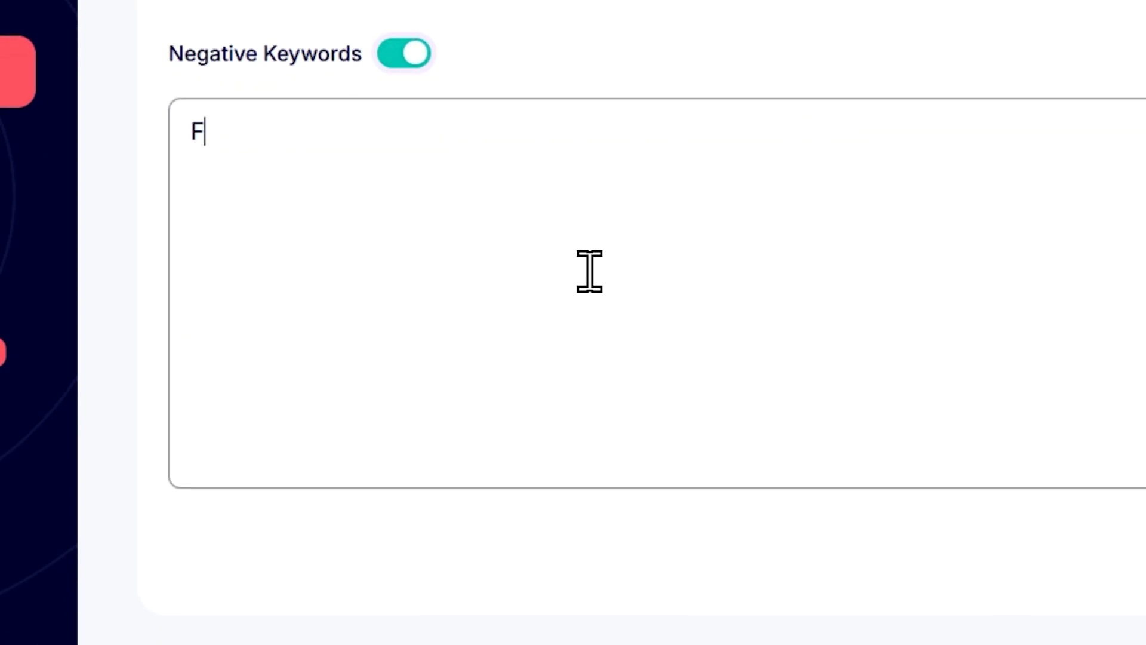
type("ree")
key("Return")
type("Trial")
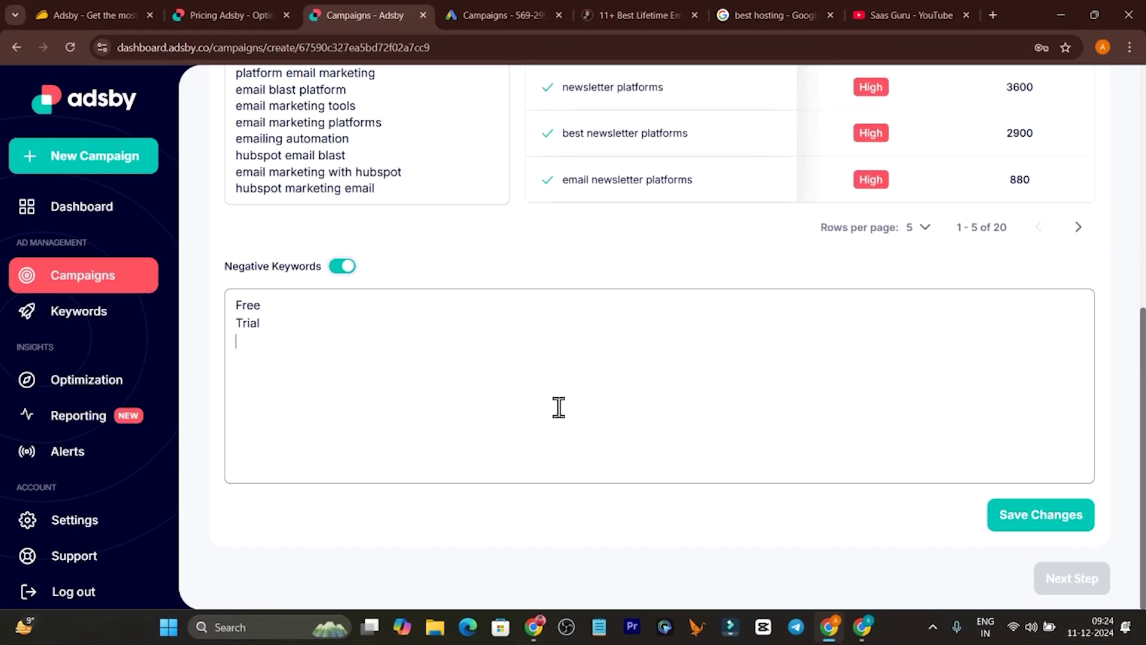
scroll(616, 382, "up", 3)
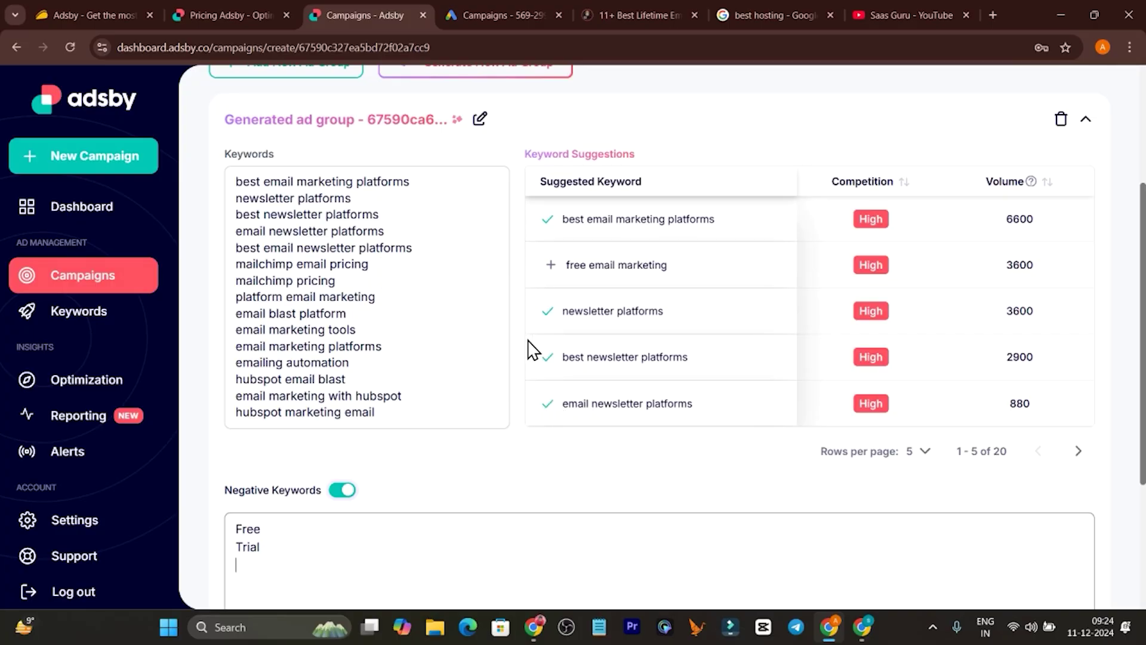
scroll(792, 350, "down", 3)
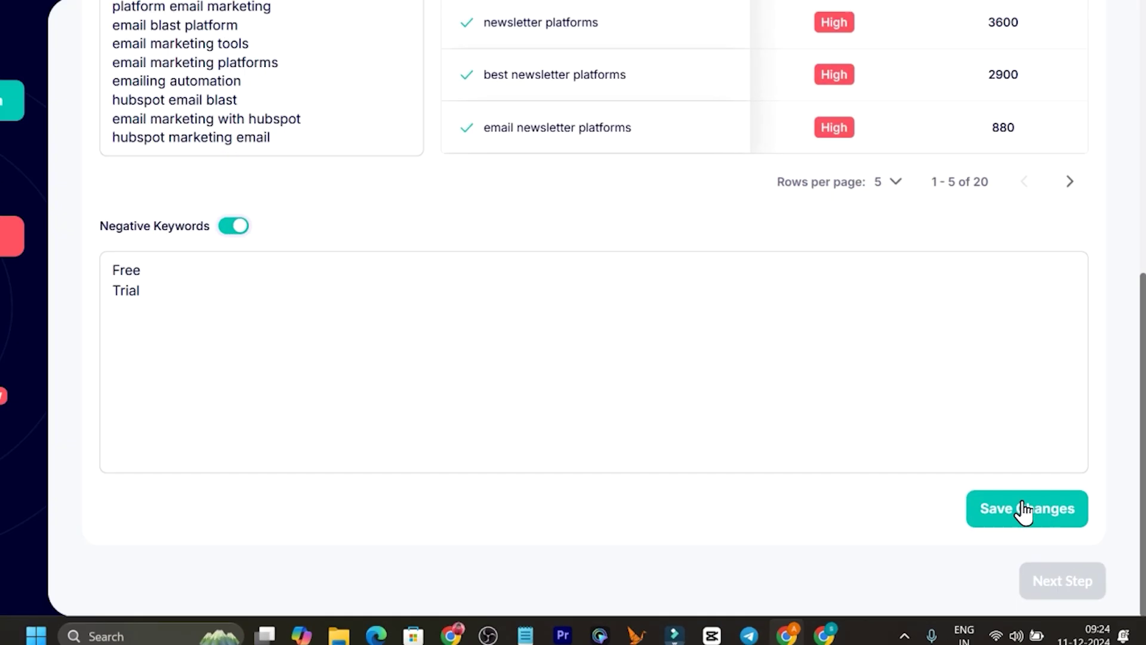
left_click(1026, 518)
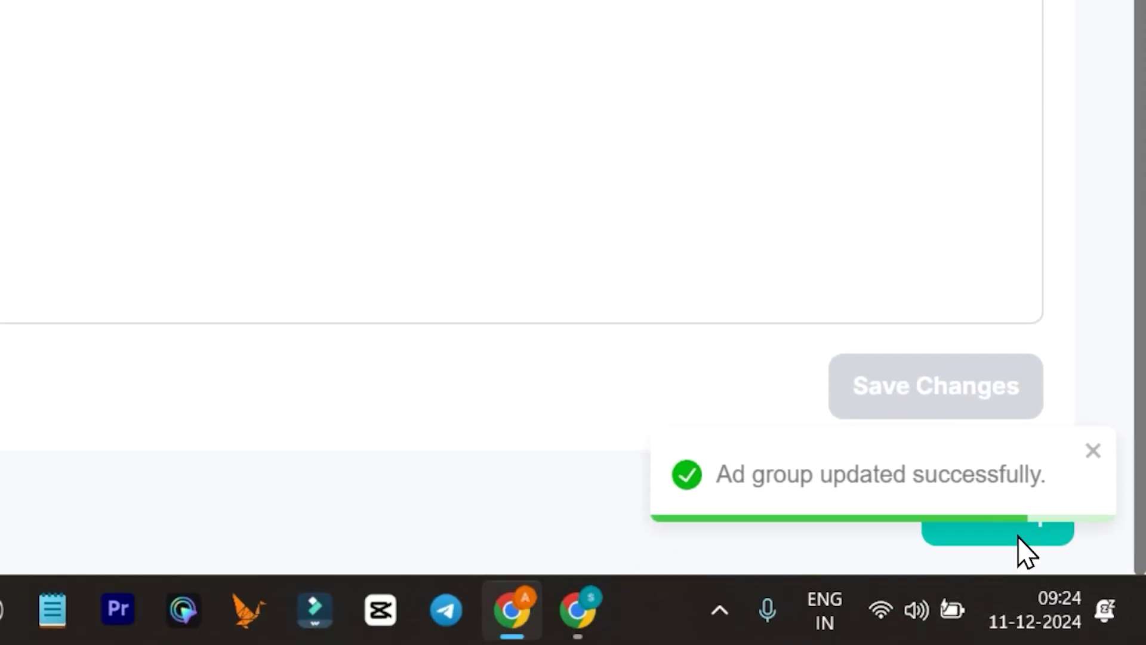
left_click(1093, 451)
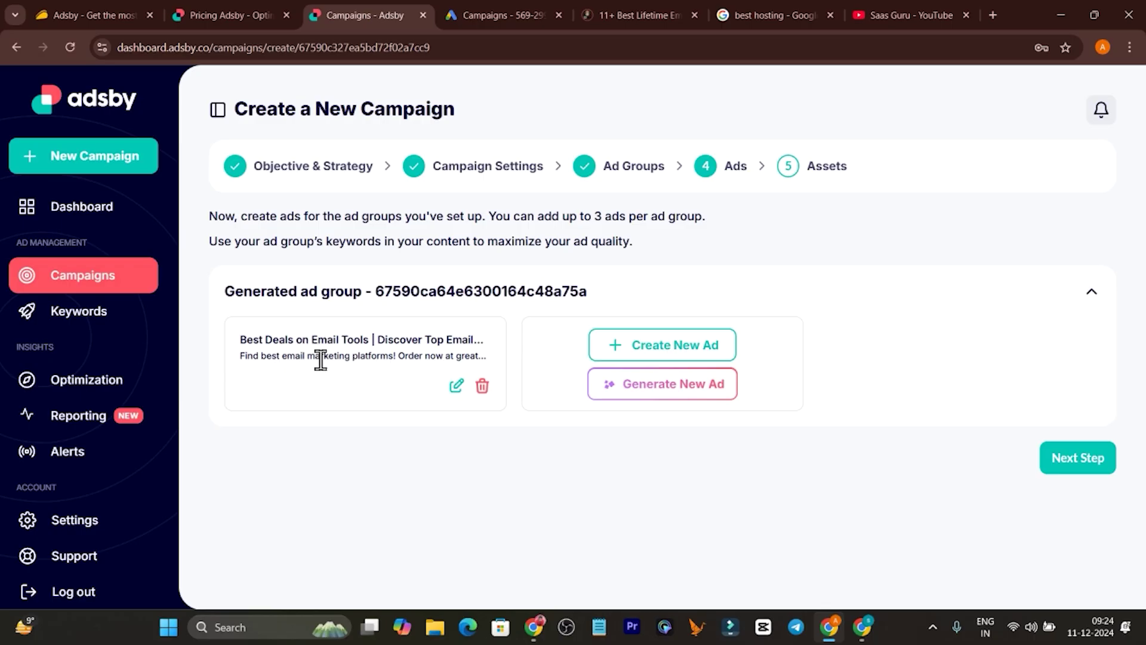
Review the generated ad's URL, headlines and descriptions, save the ad, and continue to the assets stage.
left_click(456, 386)
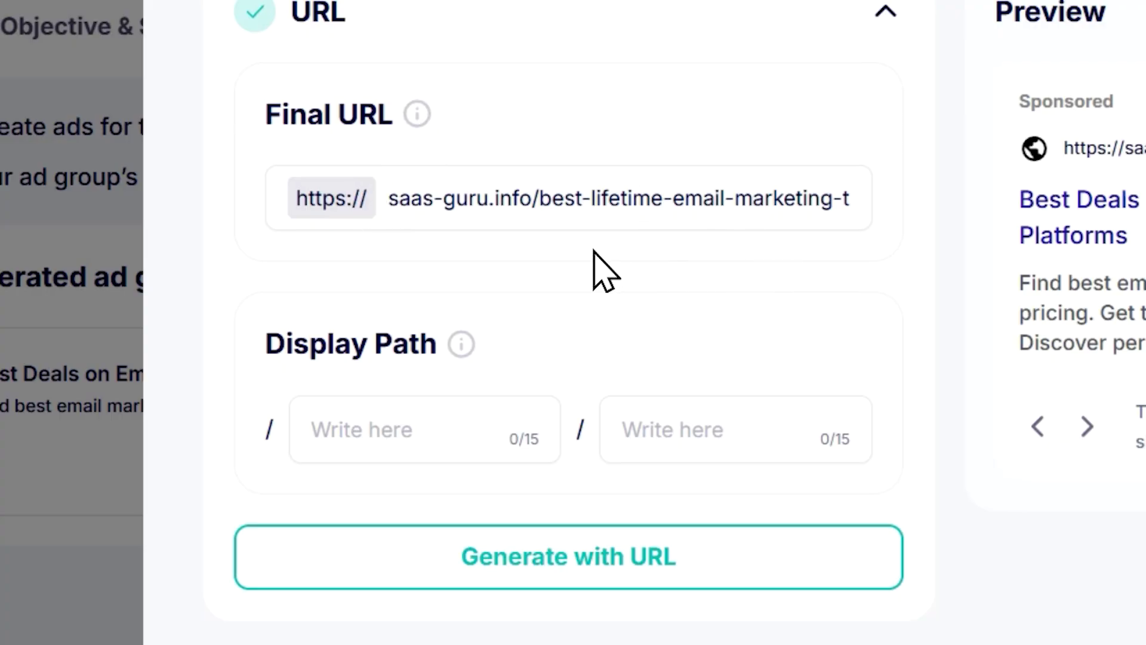
scroll(601, 268, "down", 6)
scroll(520, 426, "down", 3)
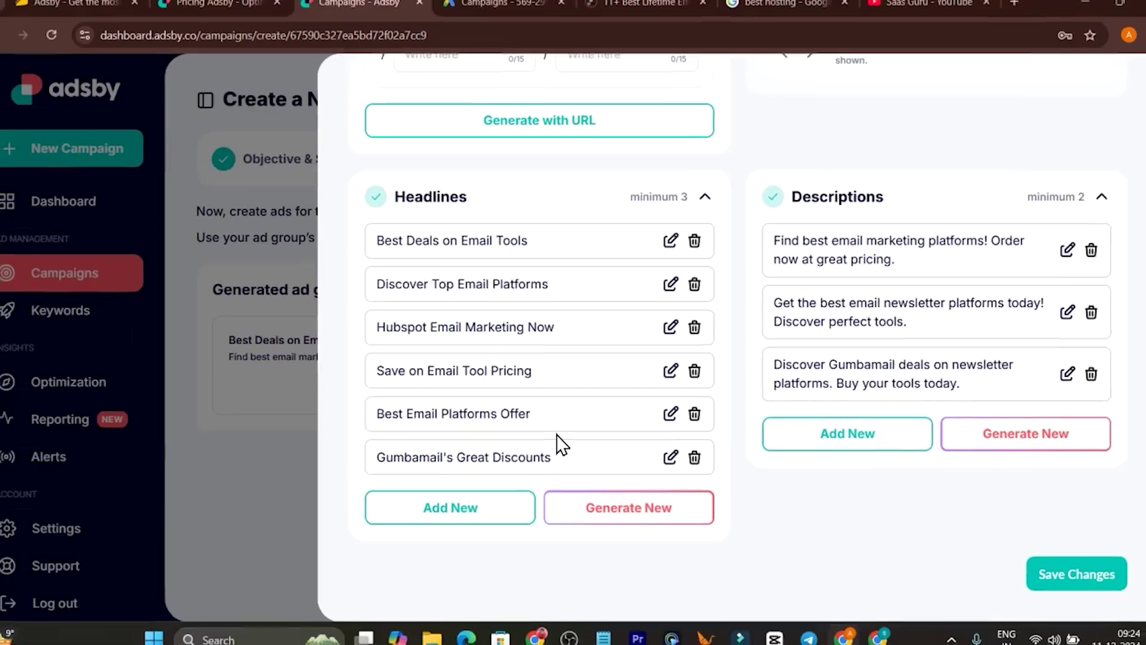
scroll(897, 367, "up", 4)
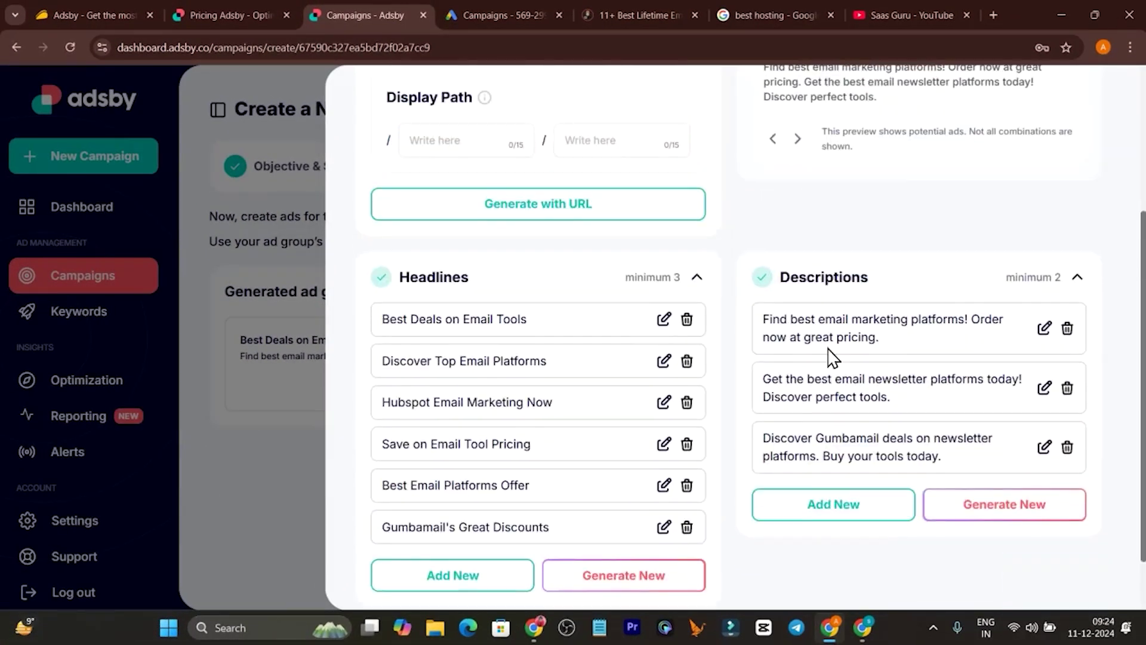
scroll(937, 412, "down", 3)
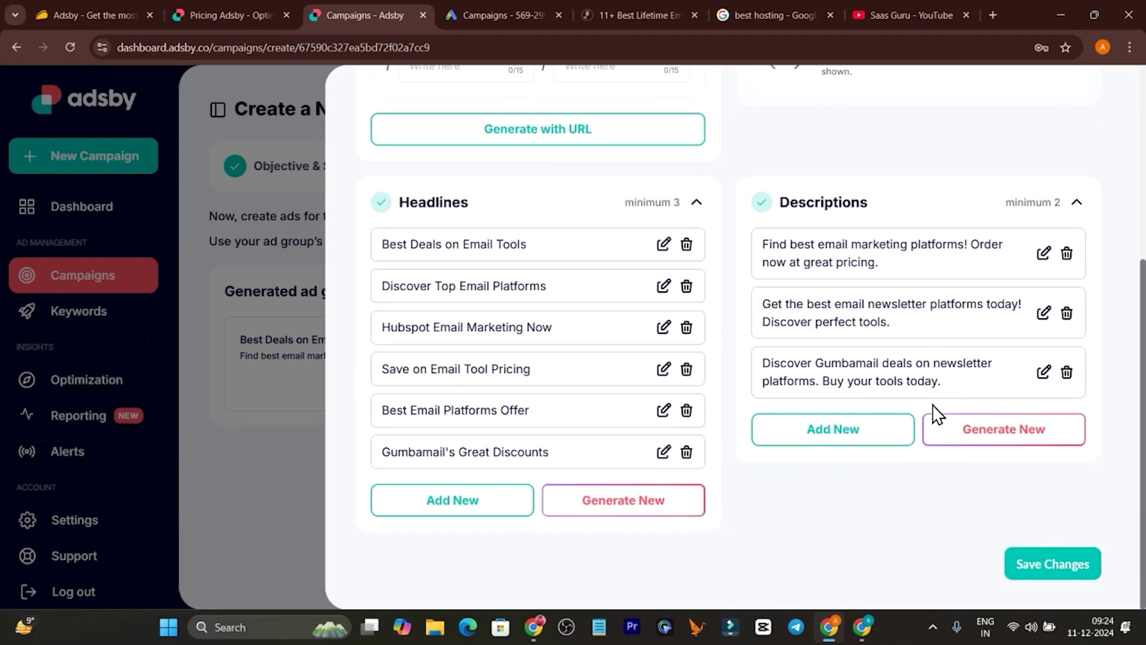
left_click(1070, 570)
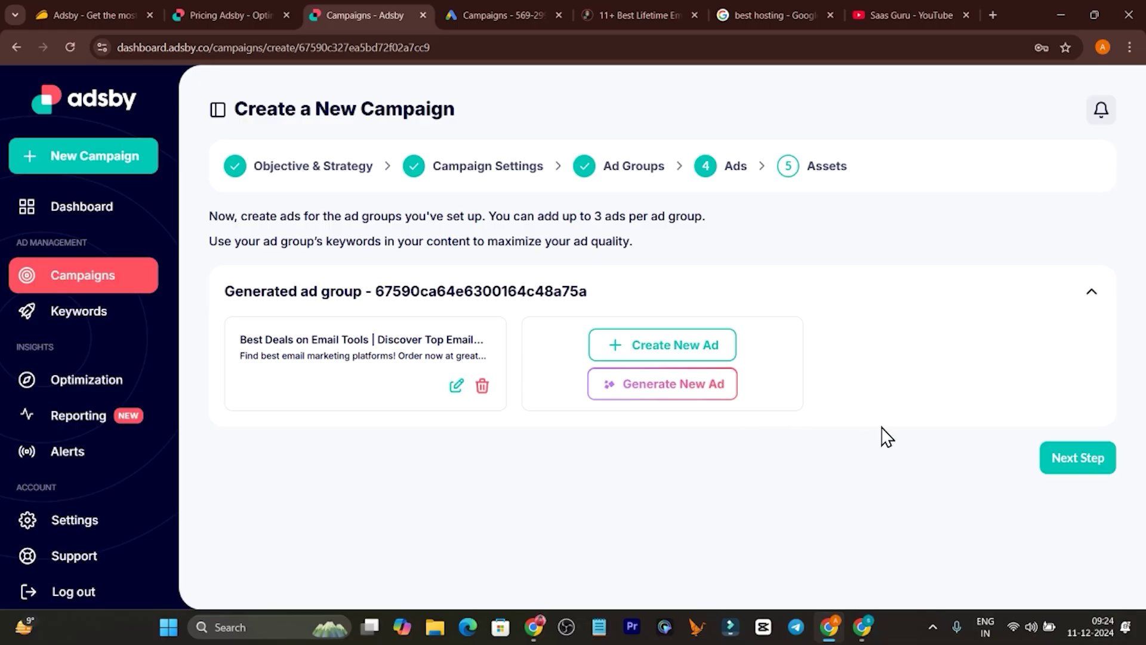
left_click(1068, 455)
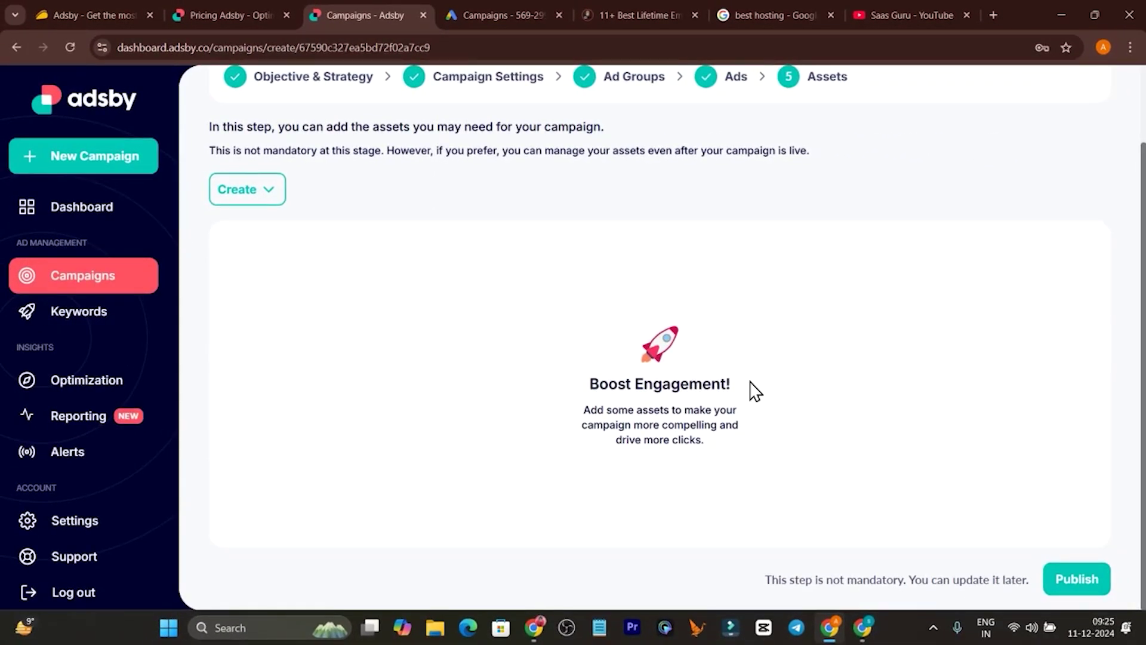
left_click(268, 193)
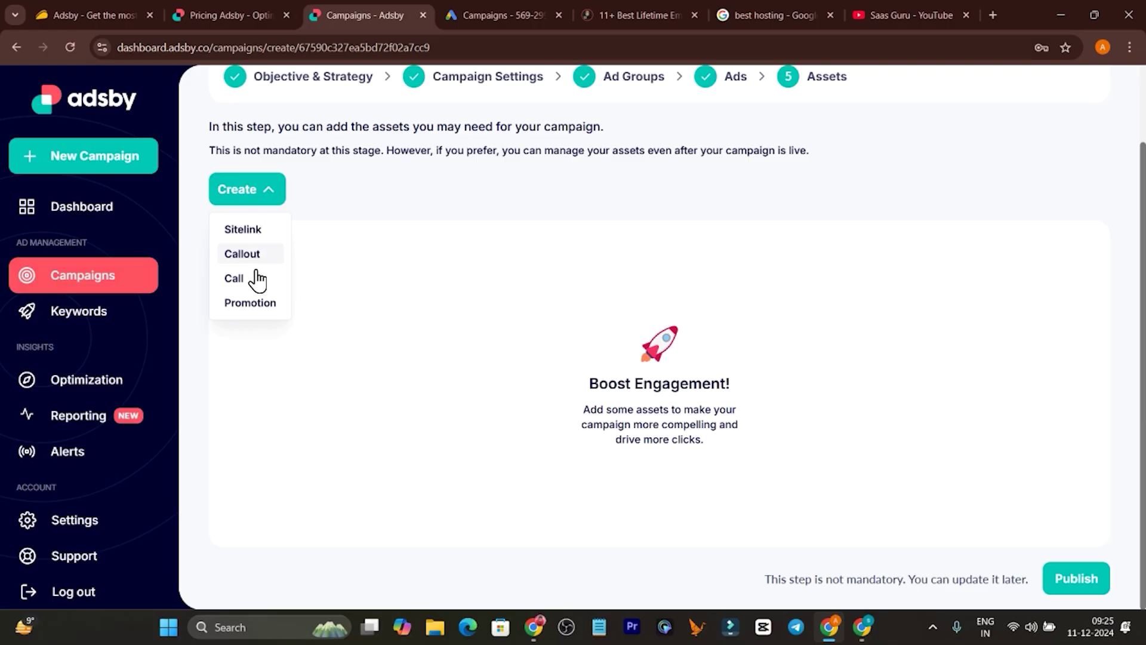
left_click(244, 230)
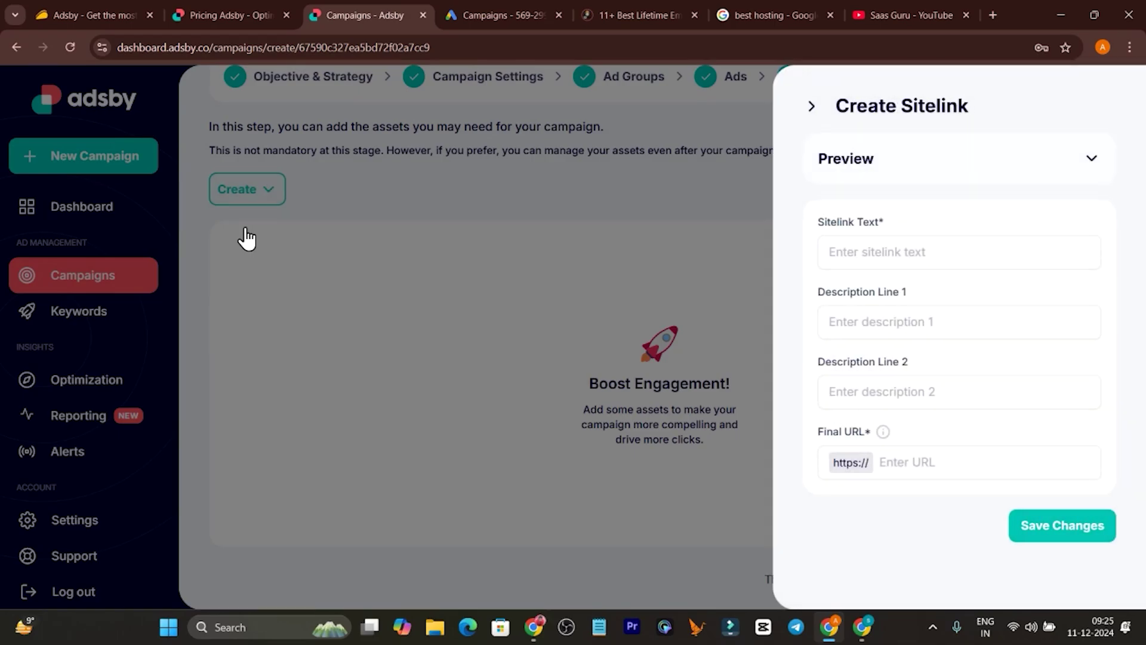
left_click(890, 252)
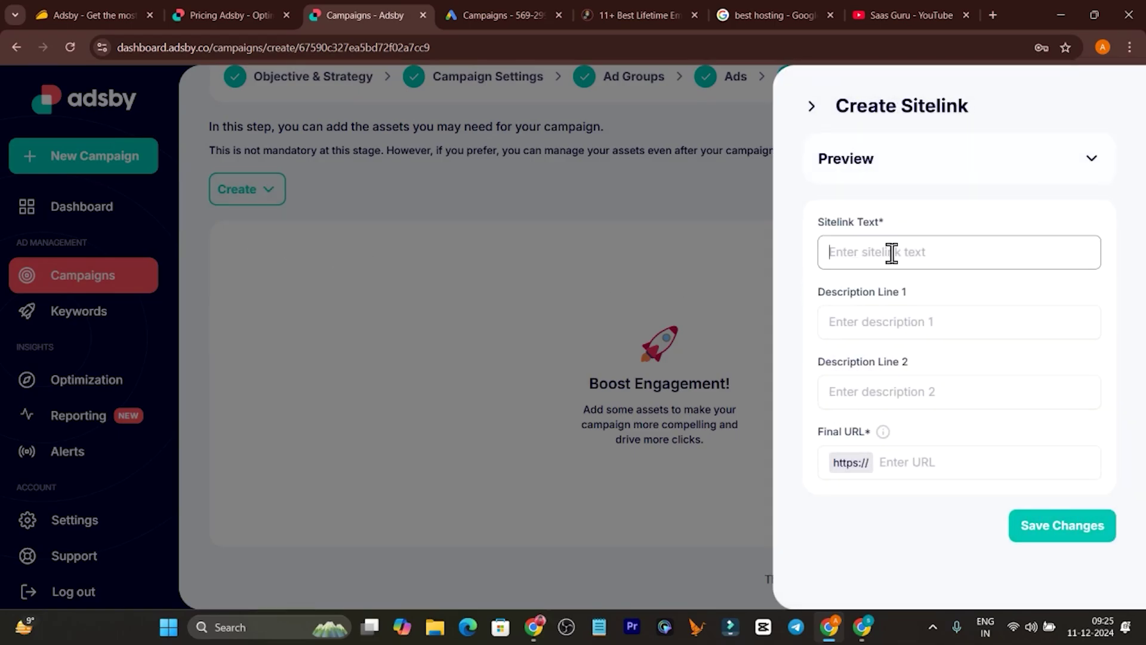
left_click(893, 314)
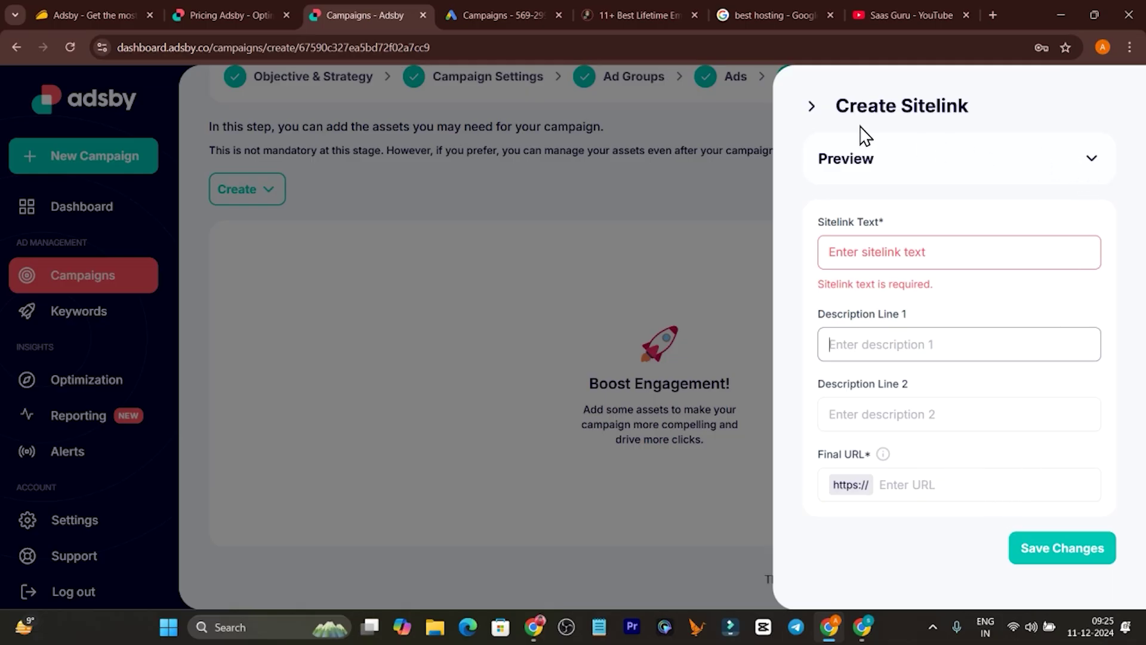
left_click(810, 107)
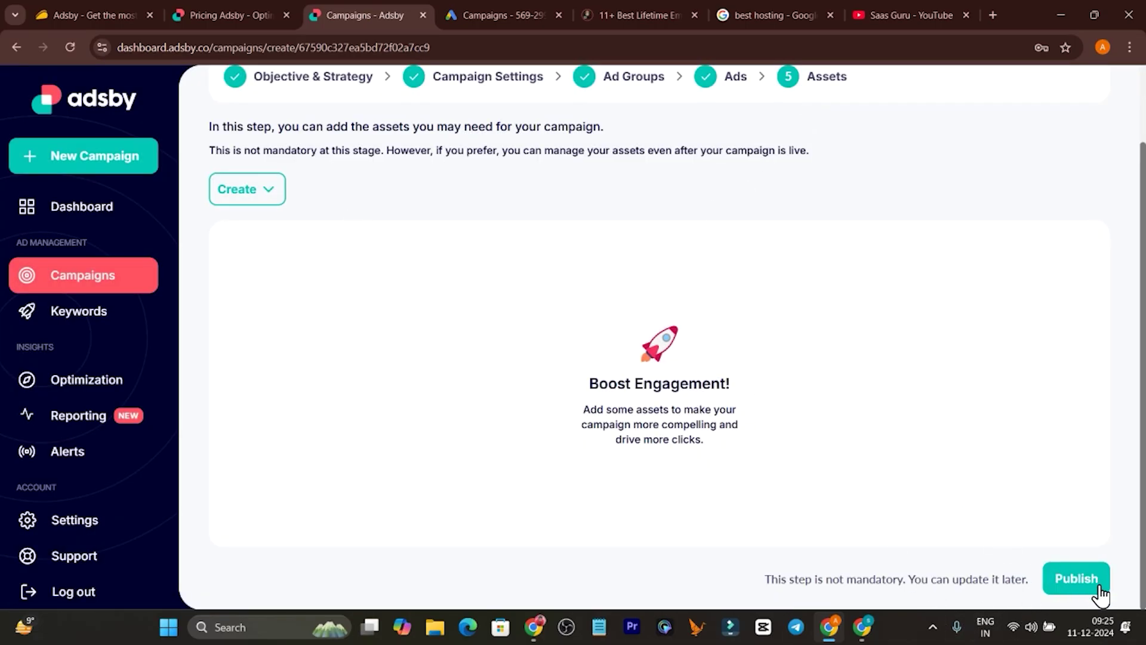
Publish the campaign under the name "My Adsby Campaign Demo" and go to the campaigns list.
left_click(1063, 587)
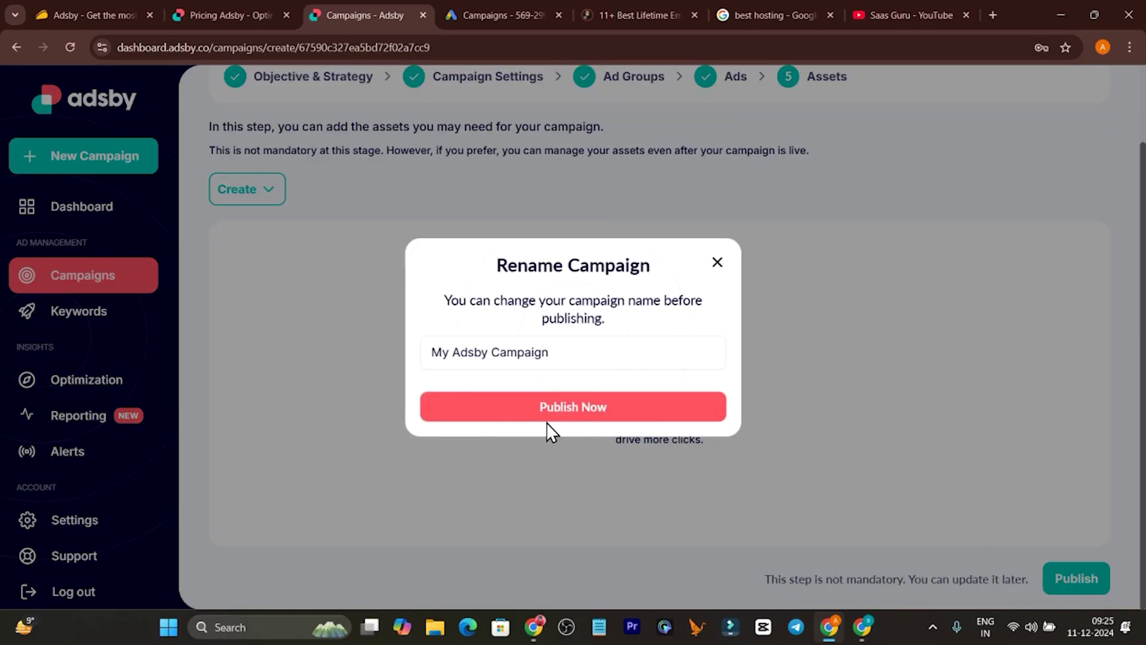
left_click(591, 352)
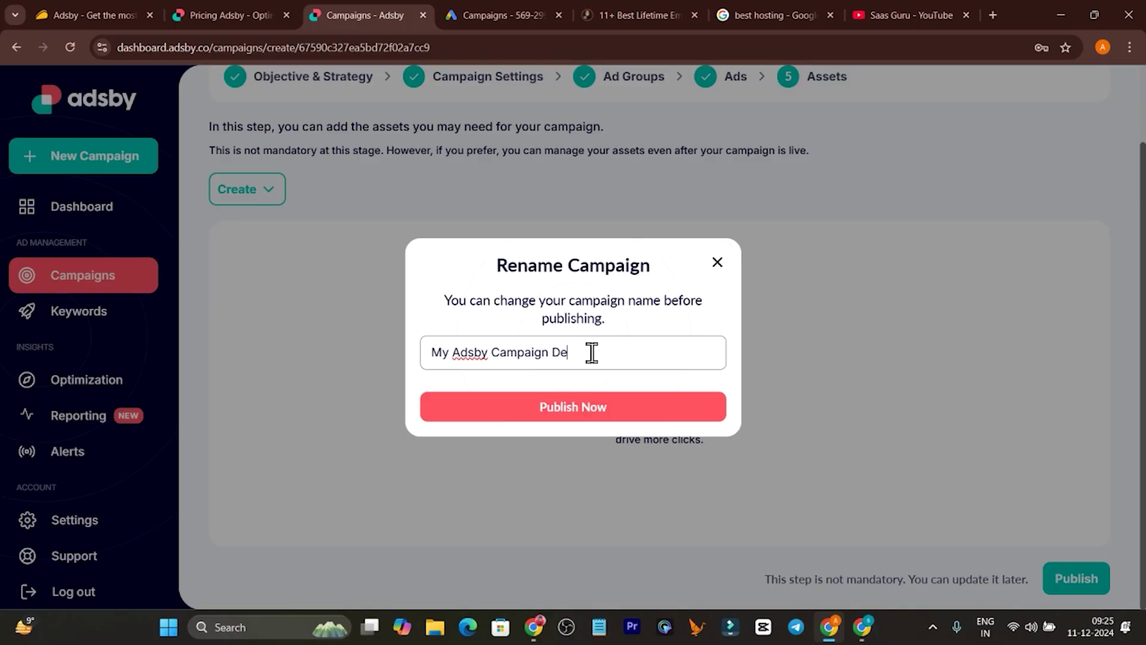
left_click(563, 418)
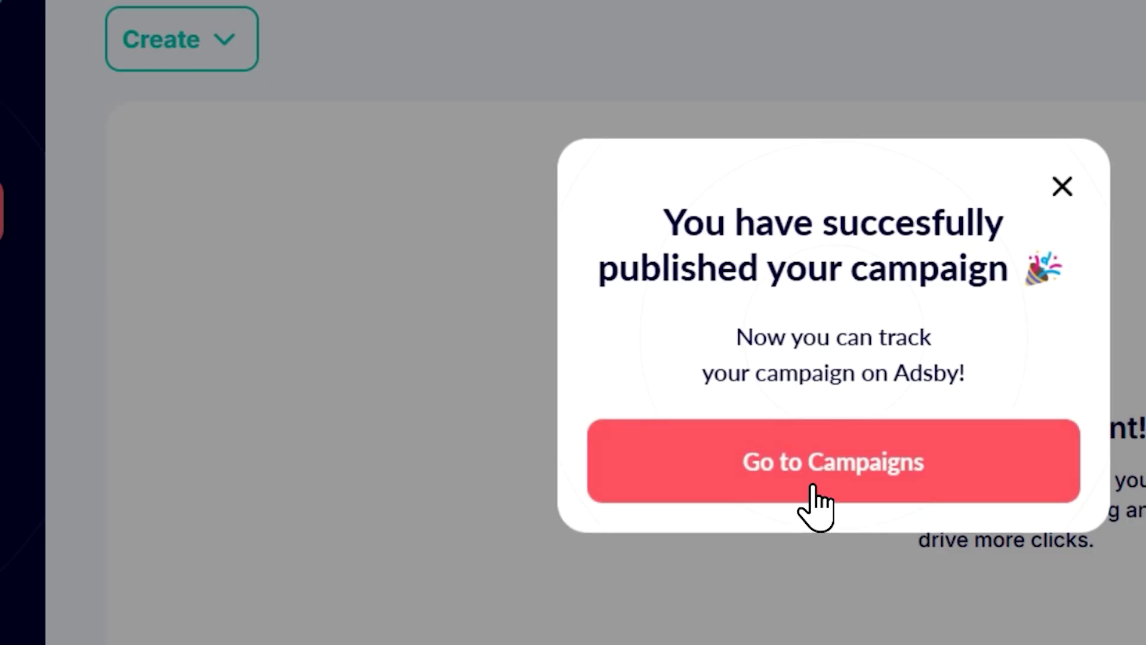
left_click(813, 486)
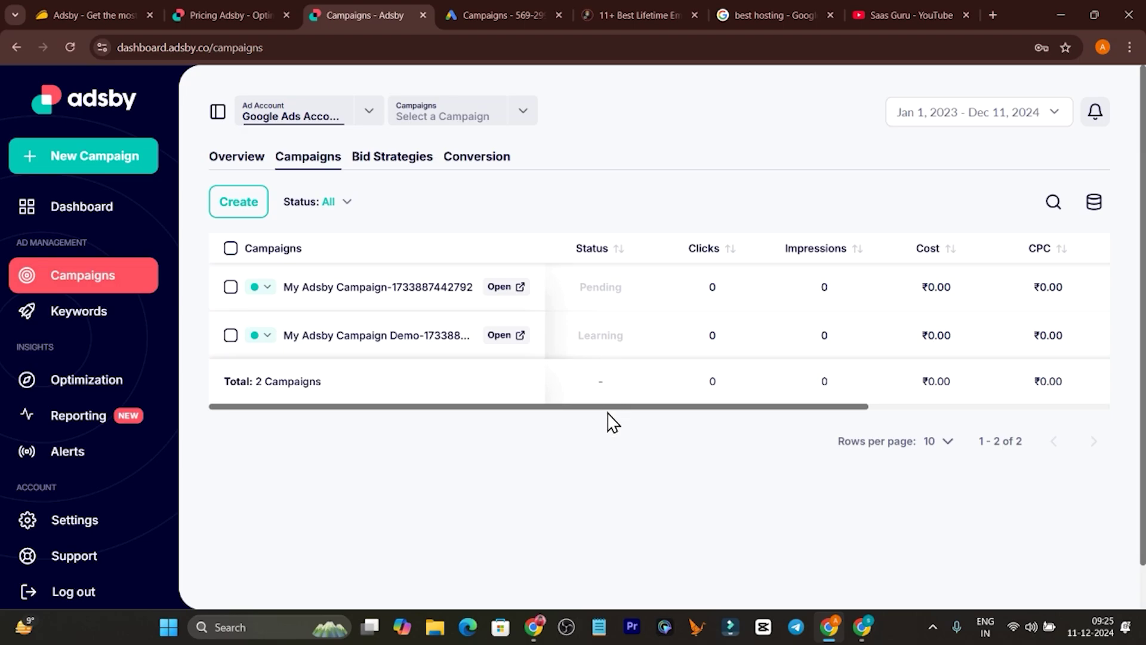
left_click_drag(605, 408, 546, 412)
Switch to Google Ads, refresh the campaigns list and check for the published "My Adsby Campaign Demo" campaign.
left_click(490, 13)
scroll(507, 448, "down", 2)
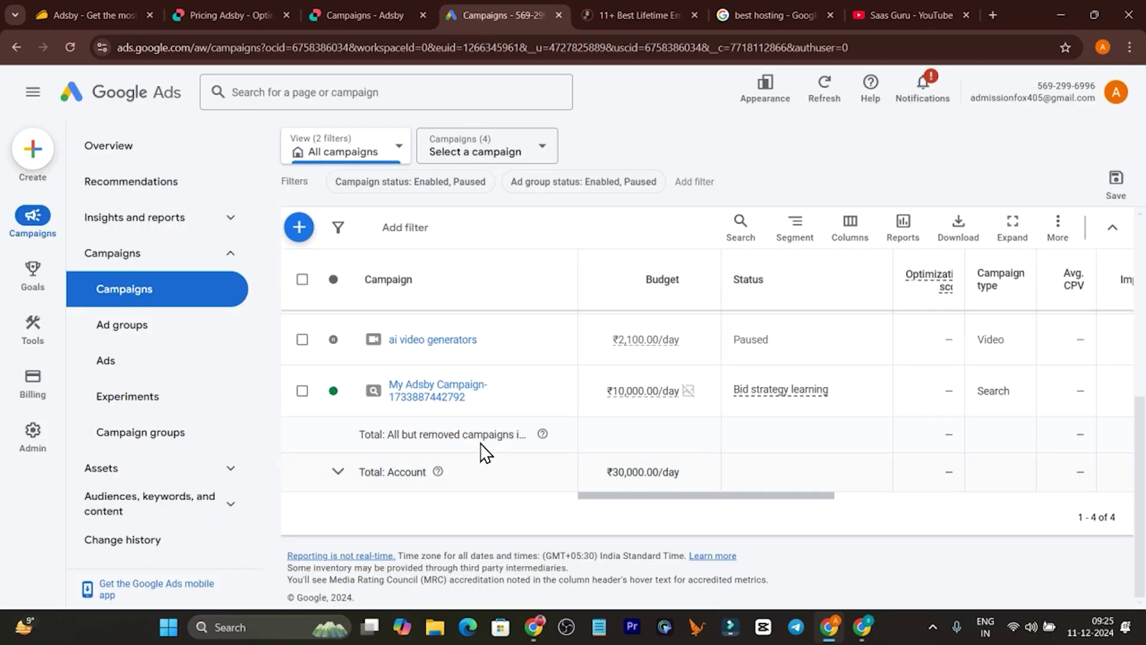
scroll(481, 452, "up", 4)
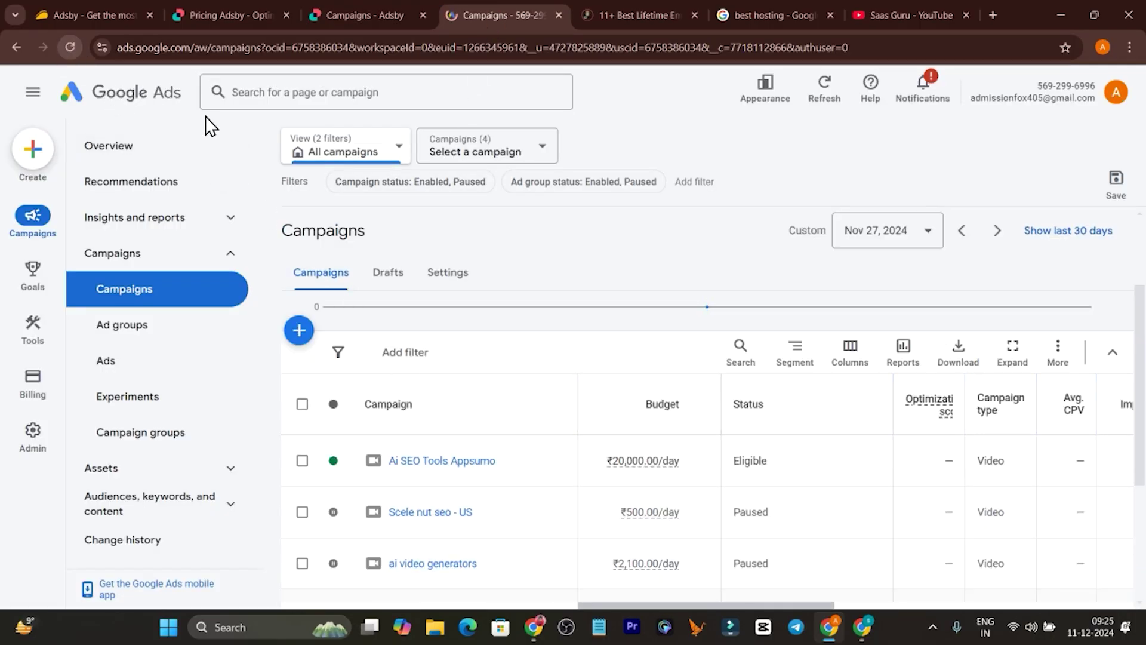
key("F5")
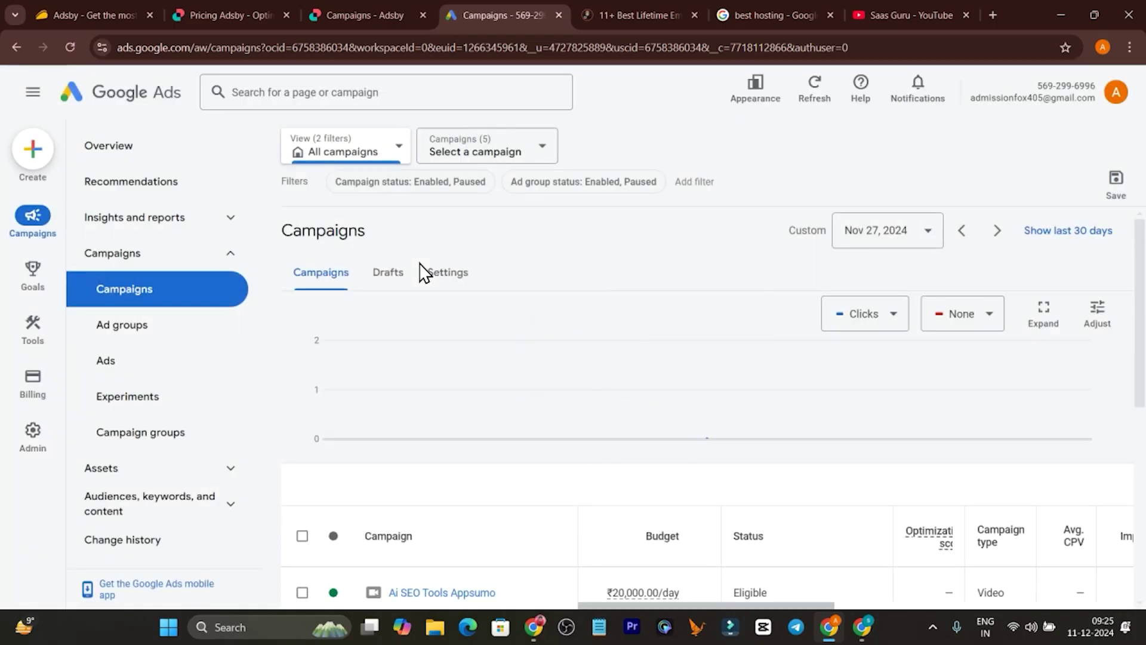
scroll(450, 337, "down", 6)
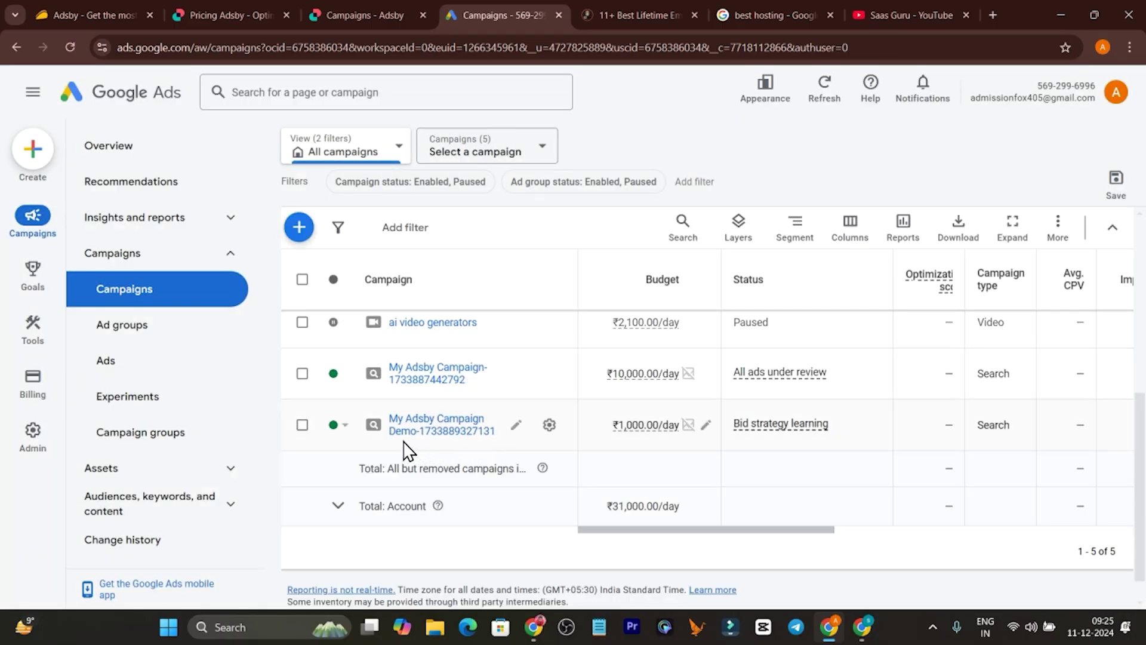
Compare the campaigns listed in the Adsby dashboard with those in the Google Ads account.
left_click(342, 7)
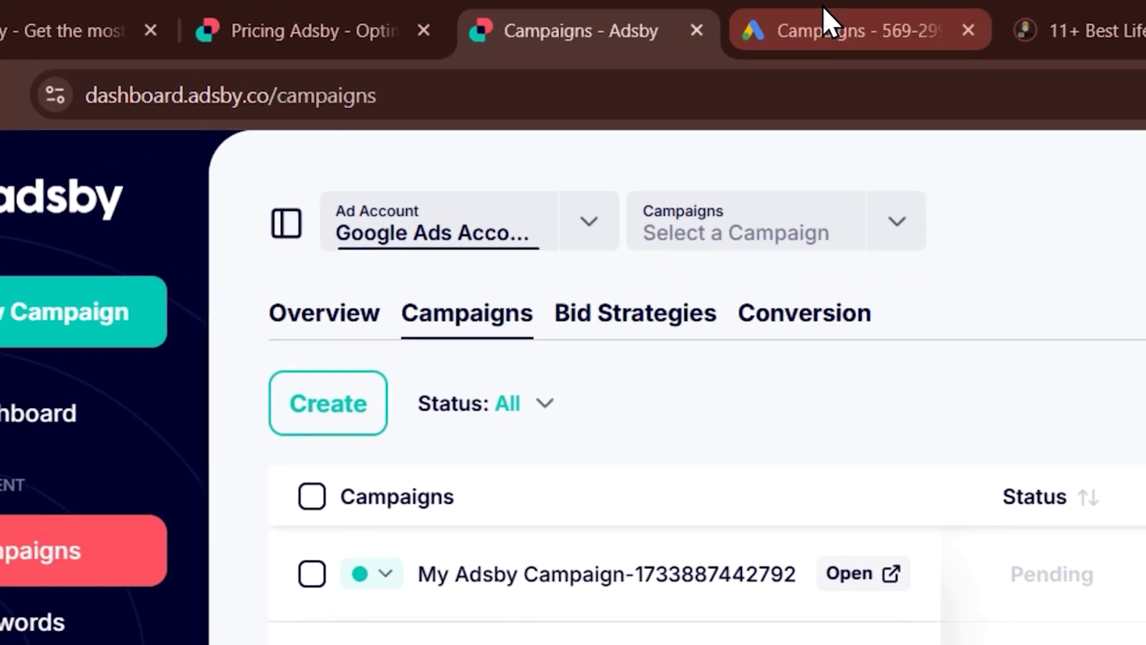
left_click(823, 21)
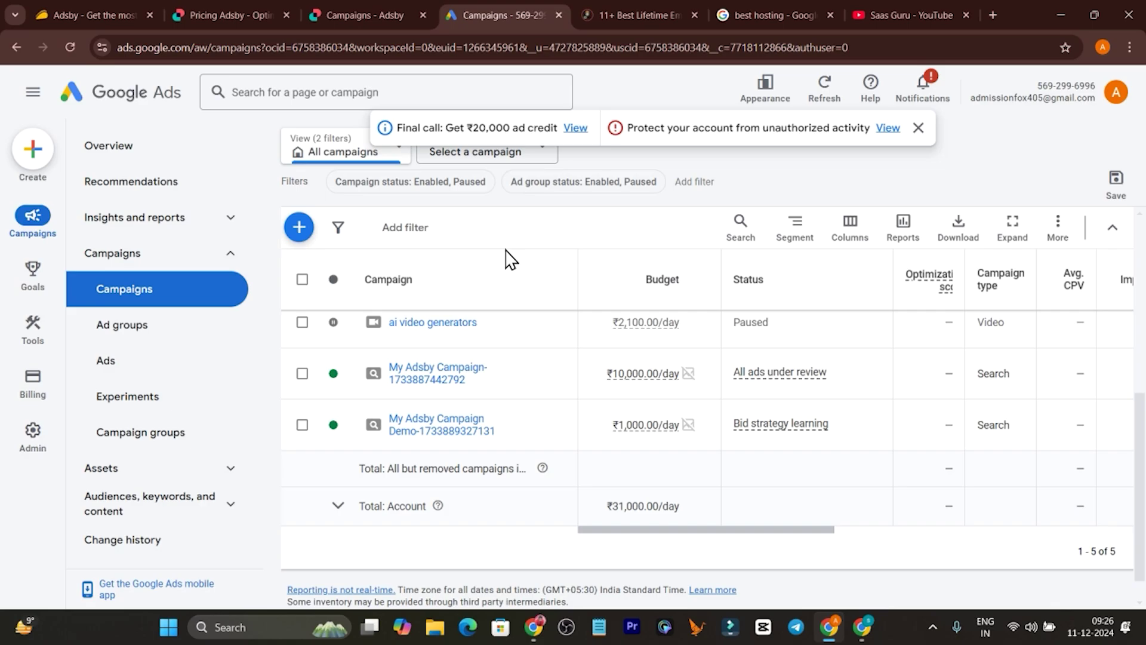
left_click(352, 13)
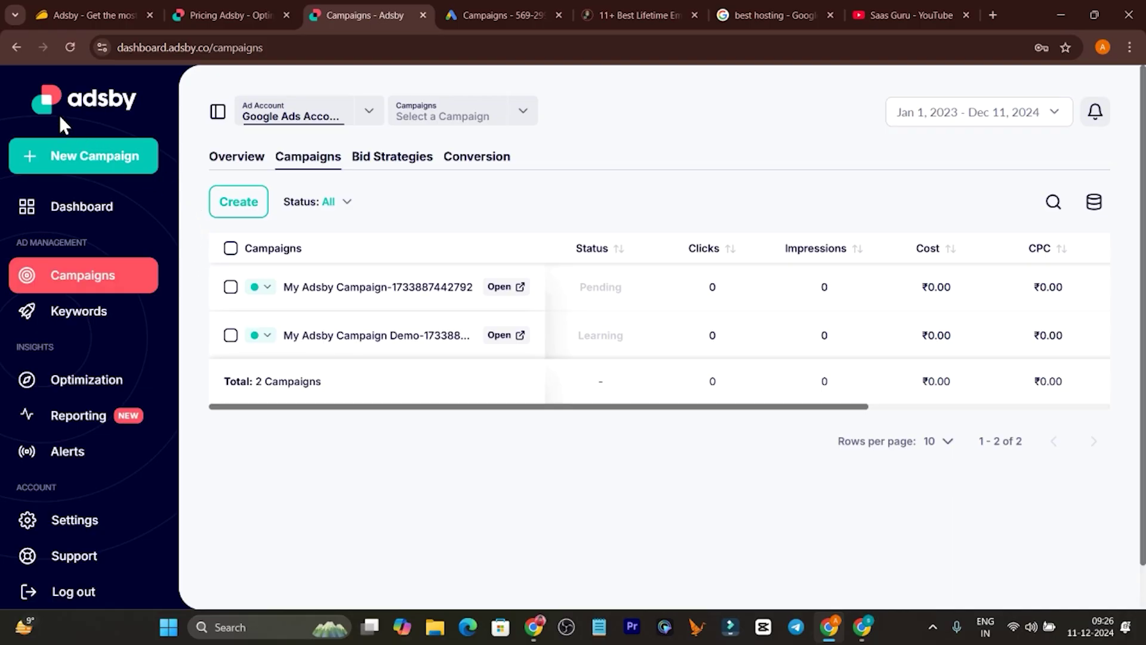
Review Adsby's AppSumo lifetime deal alongside the Adsby dashboard and the regular plans on Adsby's pricing page.
left_click(72, 11)
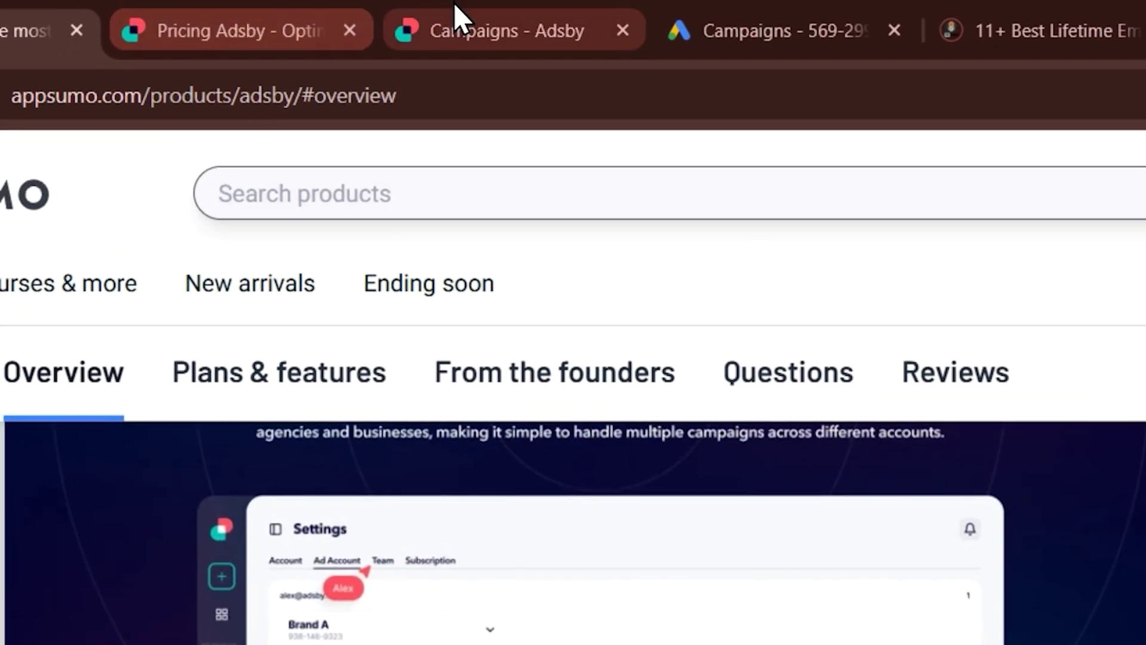
left_click(456, 16)
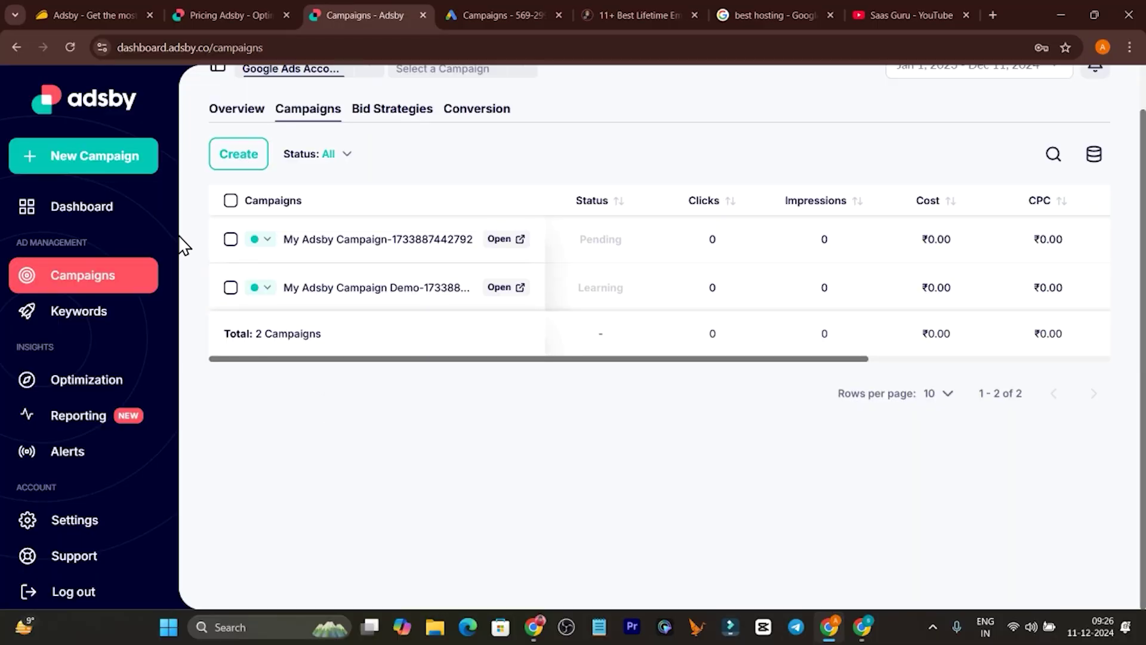
scroll(194, 245, "up", 1)
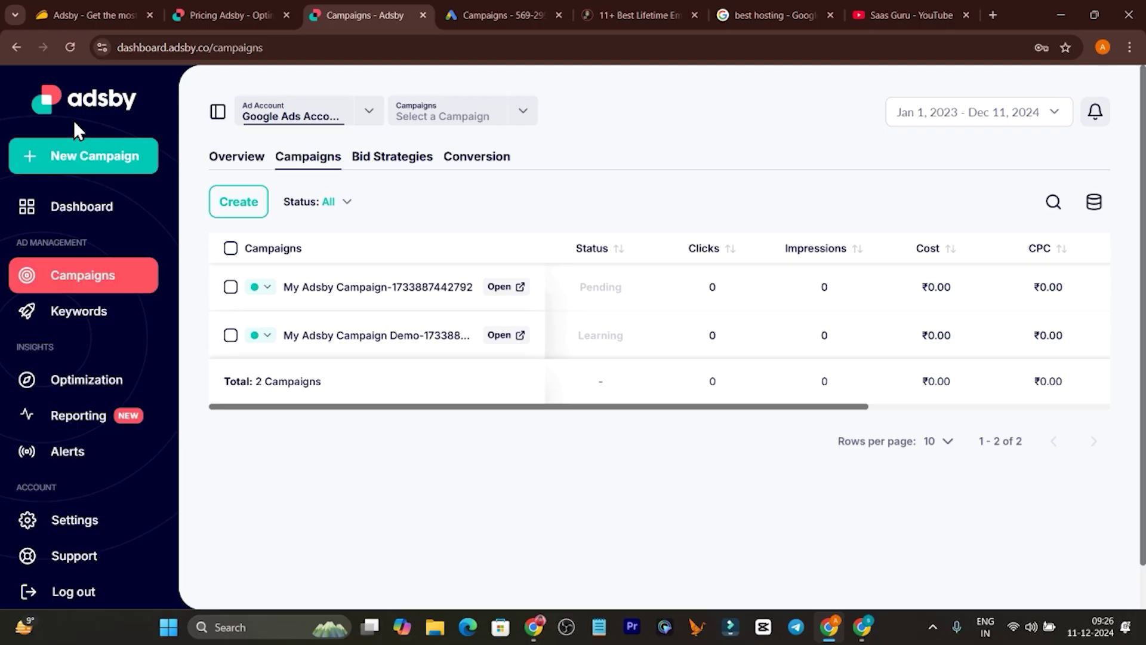
left_click(112, 14)
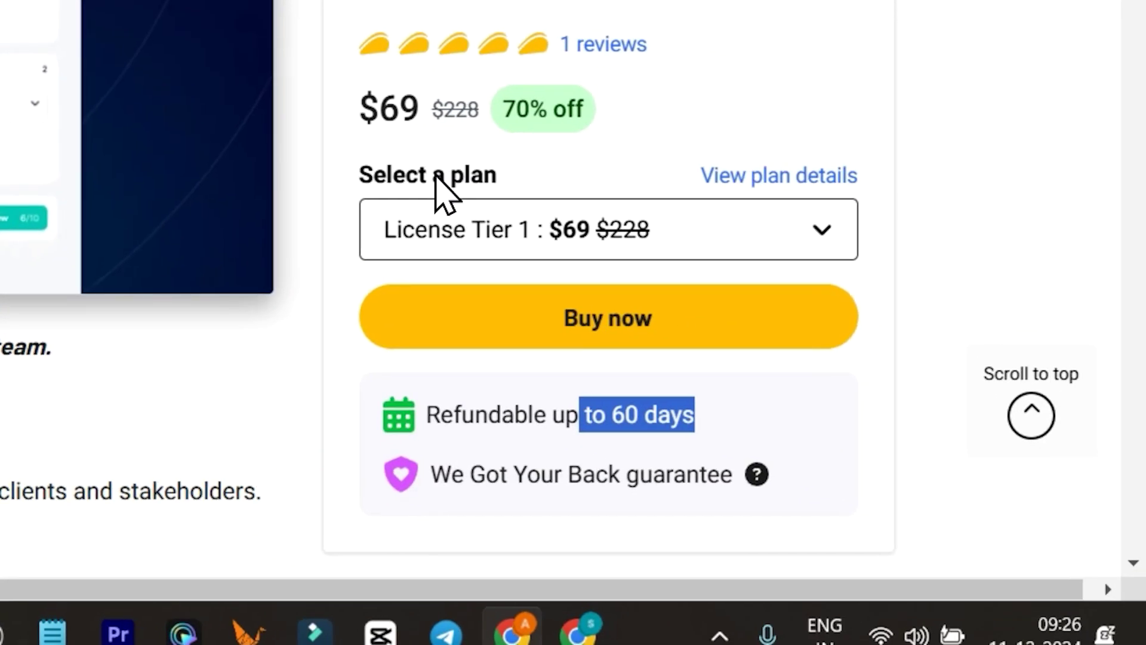
scroll(743, 447, "up", 5)
left_click(224, 5)
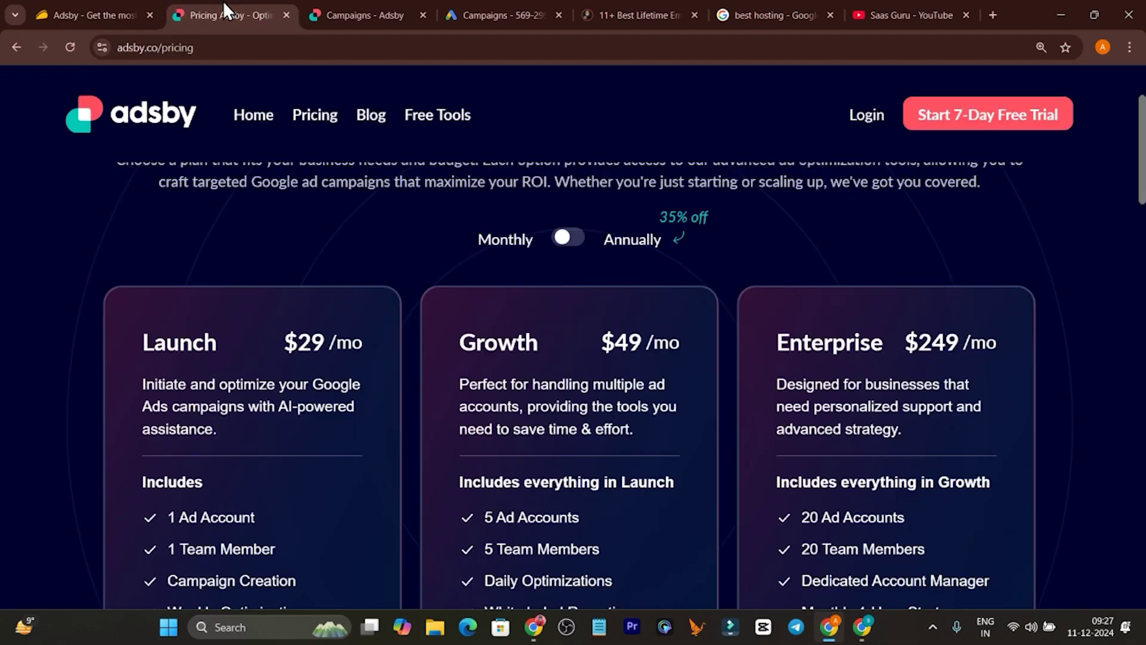
left_click(99, 15)
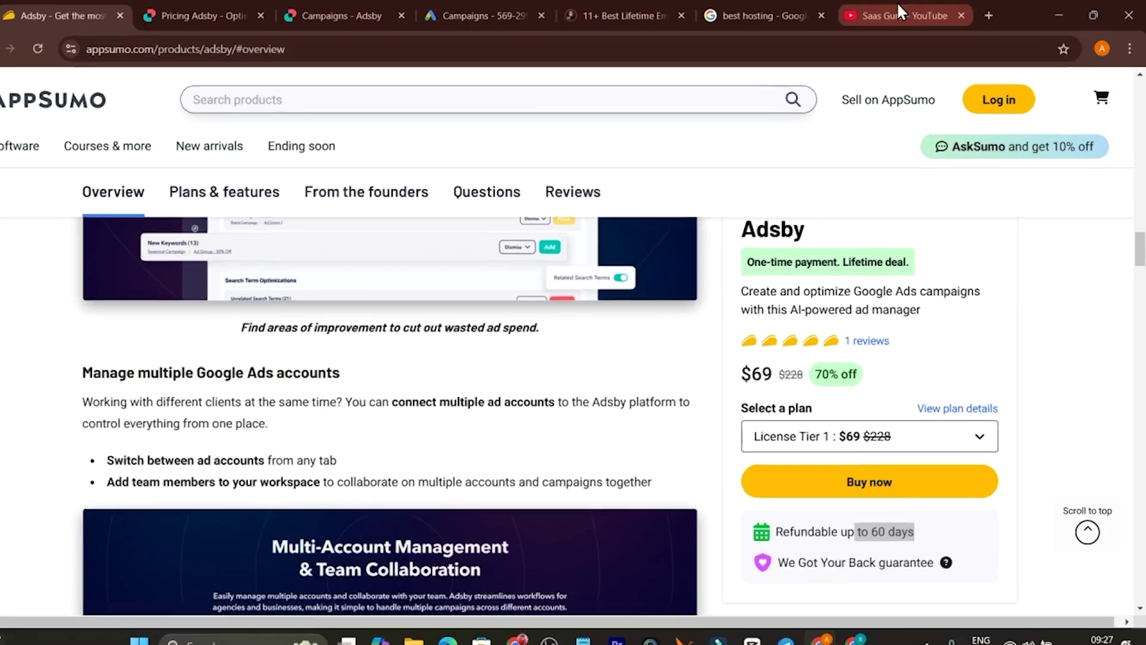
Switch to the Saas Guru YouTube channel and browse its latest videos.
left_click(898, 12)
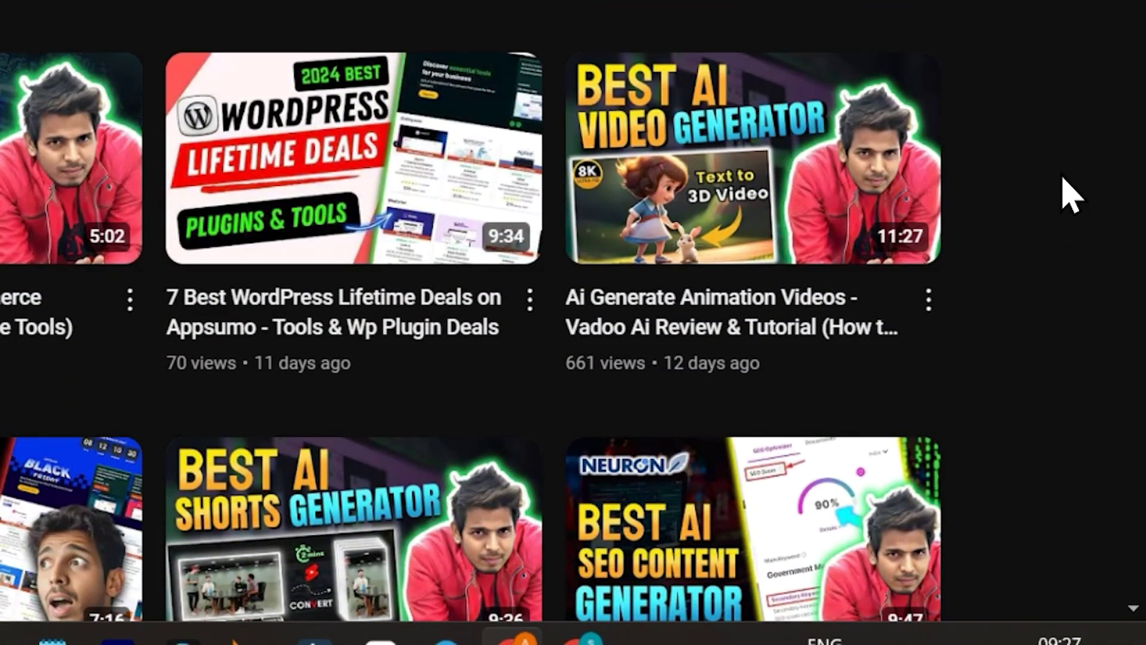
mouse_move(629, 360)
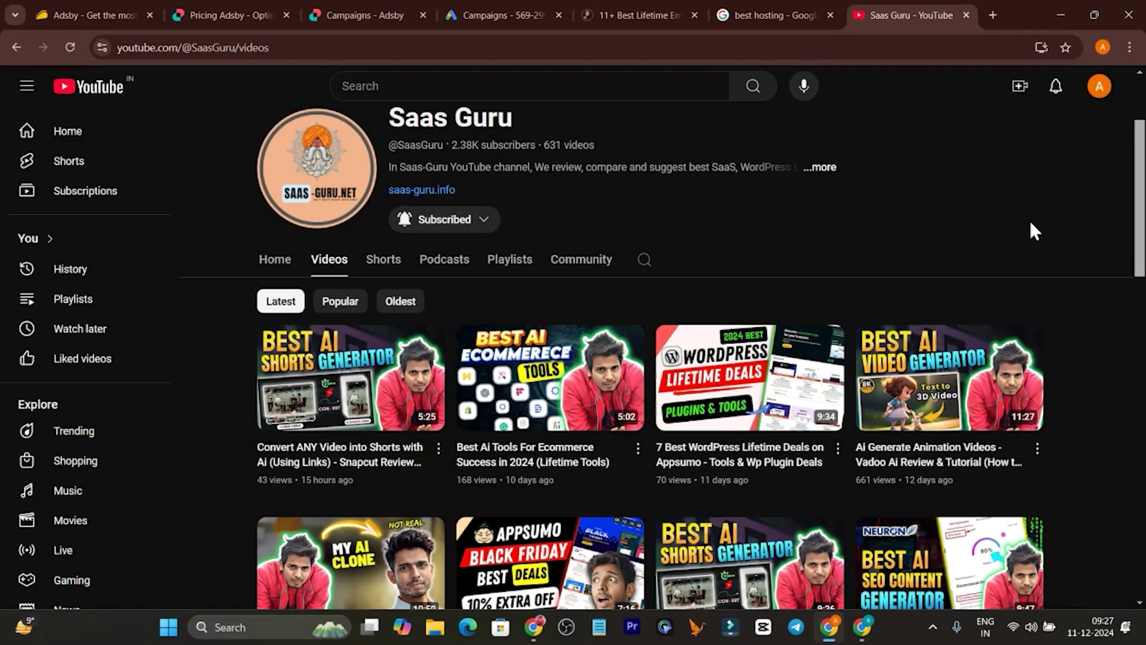
scroll(1087, 268, "down", 4)
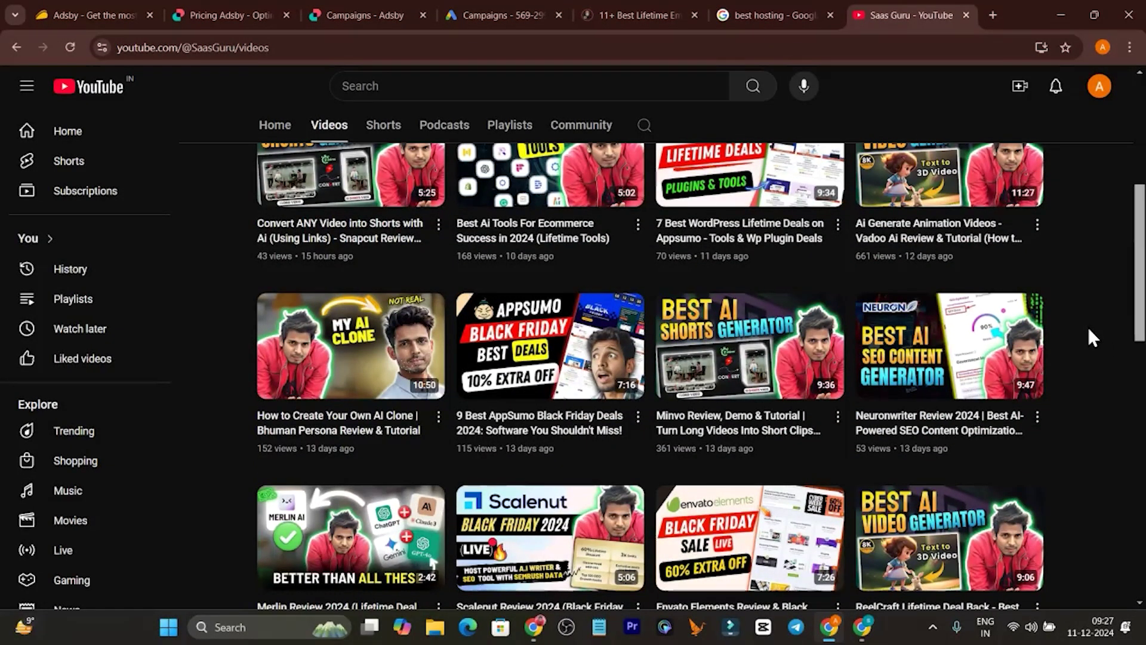